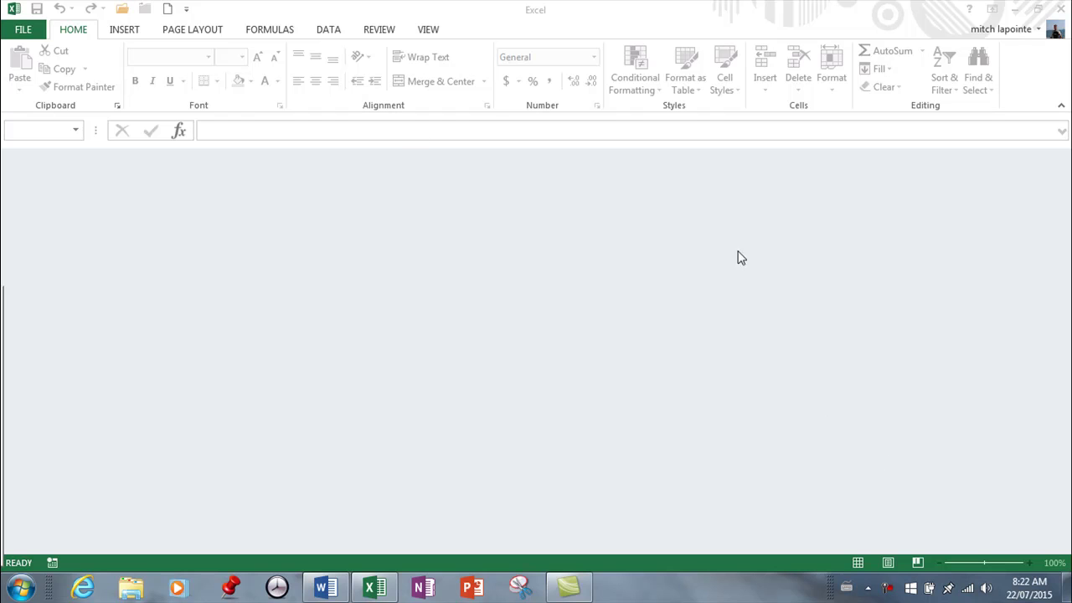
- Create a blank Book5 workbook, then close it again
left_click(169, 13)
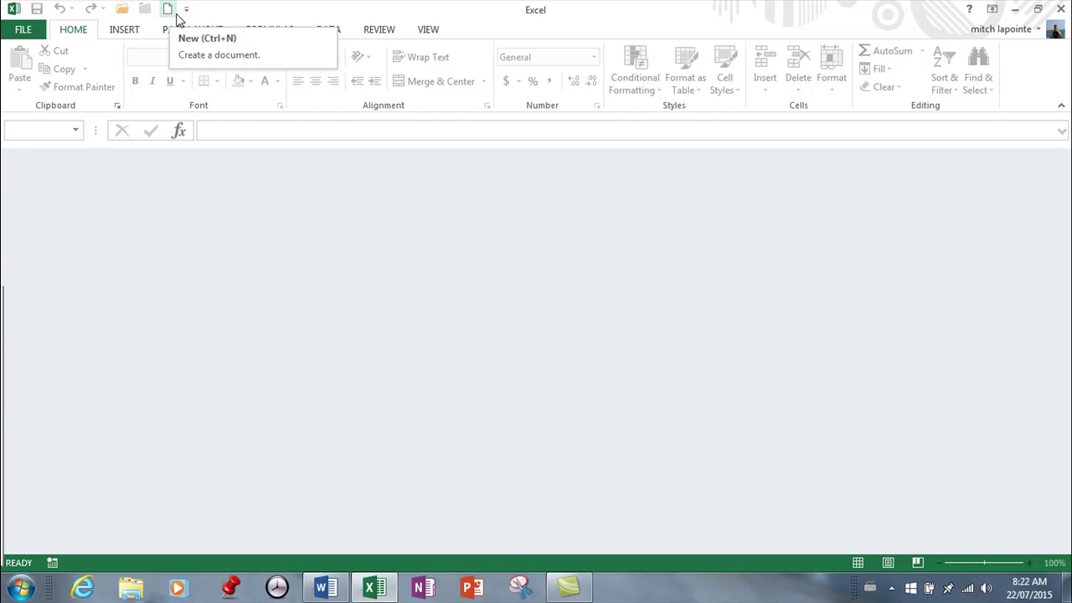
left_click(170, 14)
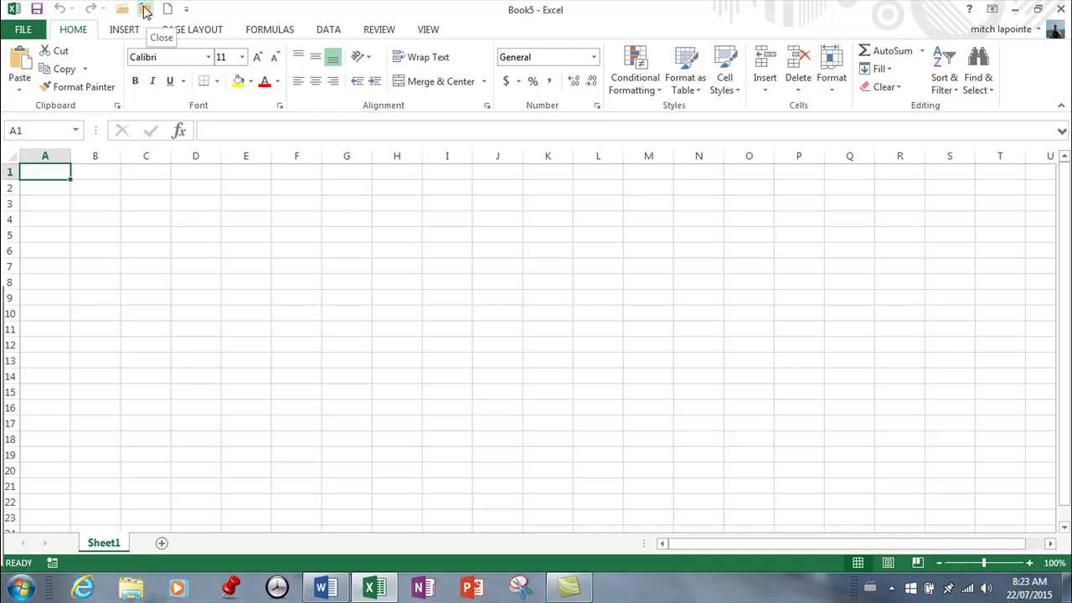
left_click(145, 8)
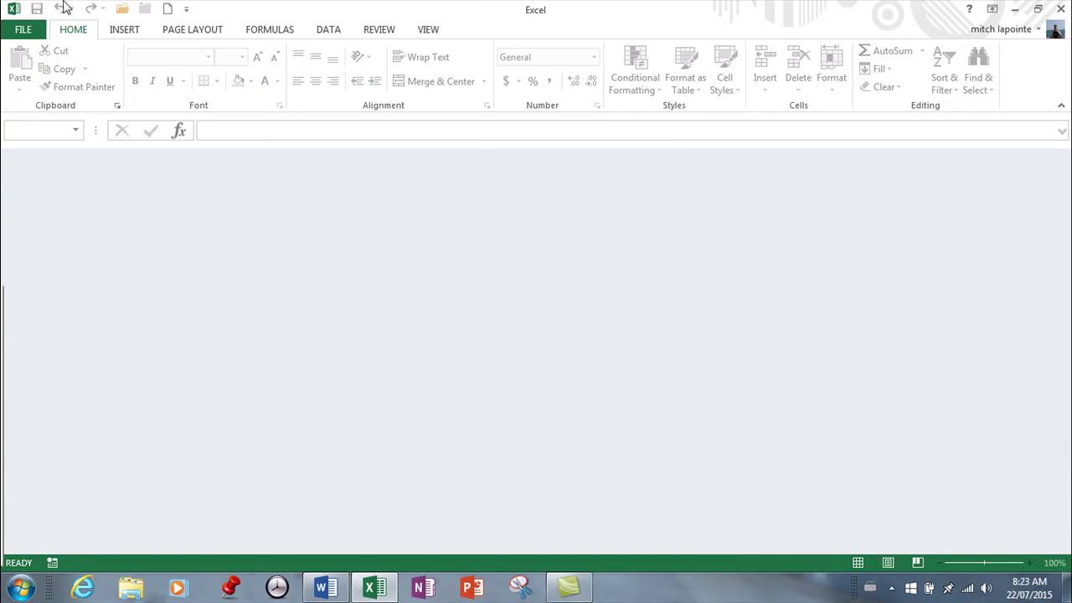
- Browse the new-workbook templates in the Personal category, scrolling through the results
left_click(25, 29)
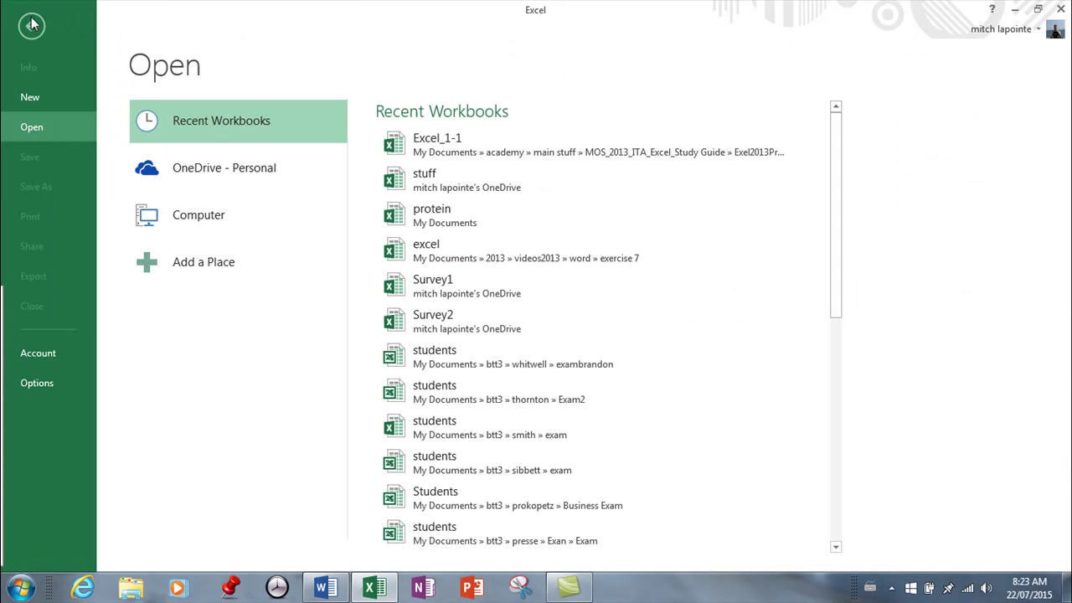
left_click(32, 98)
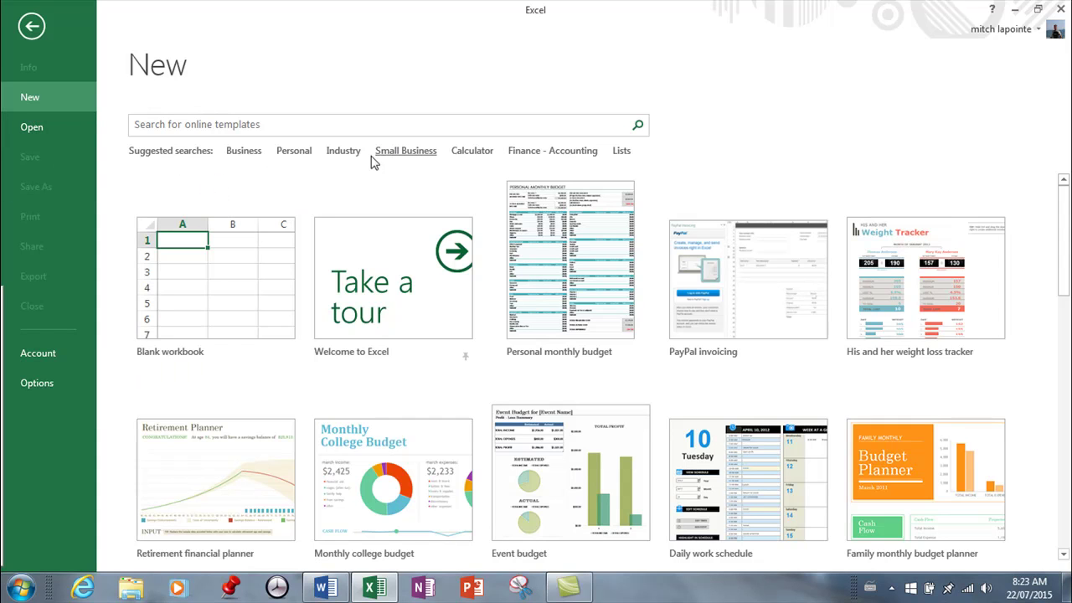
left_click(289, 155)
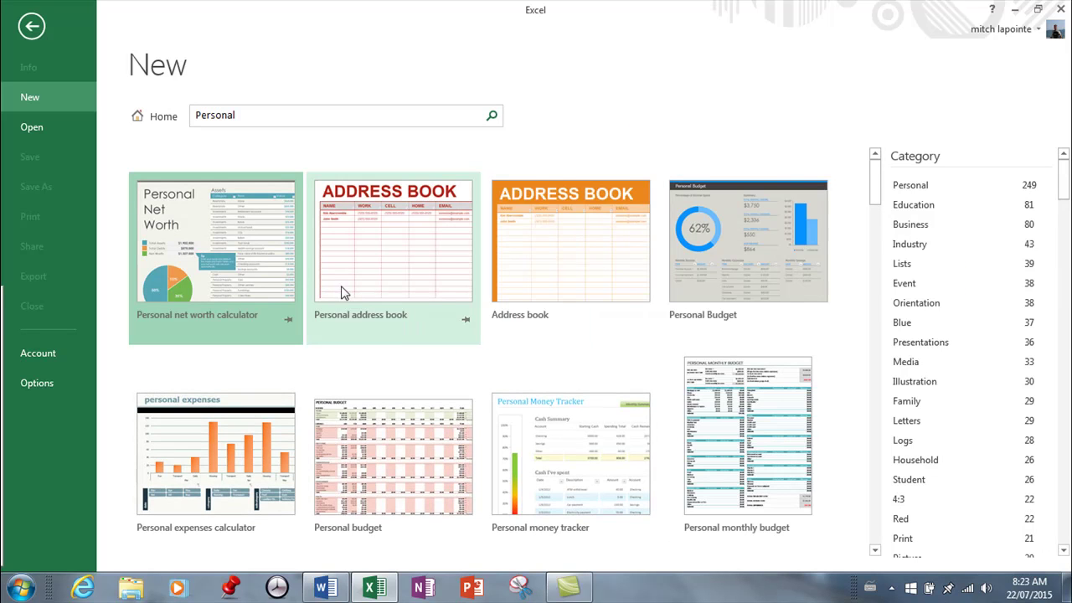
scroll(358, 287, "down", 1)
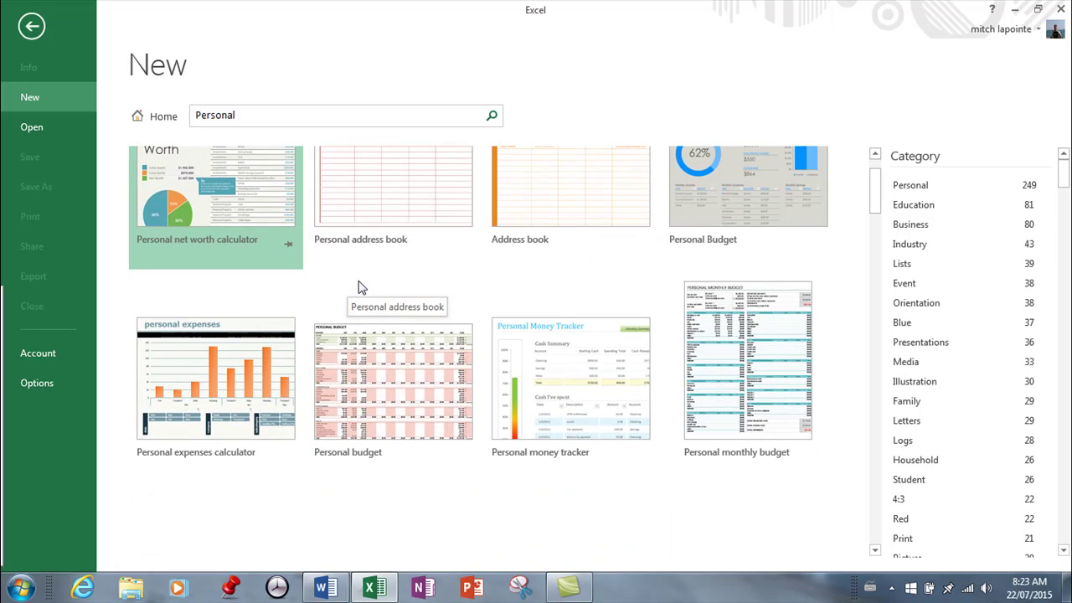
scroll(363, 286, "down", 1)
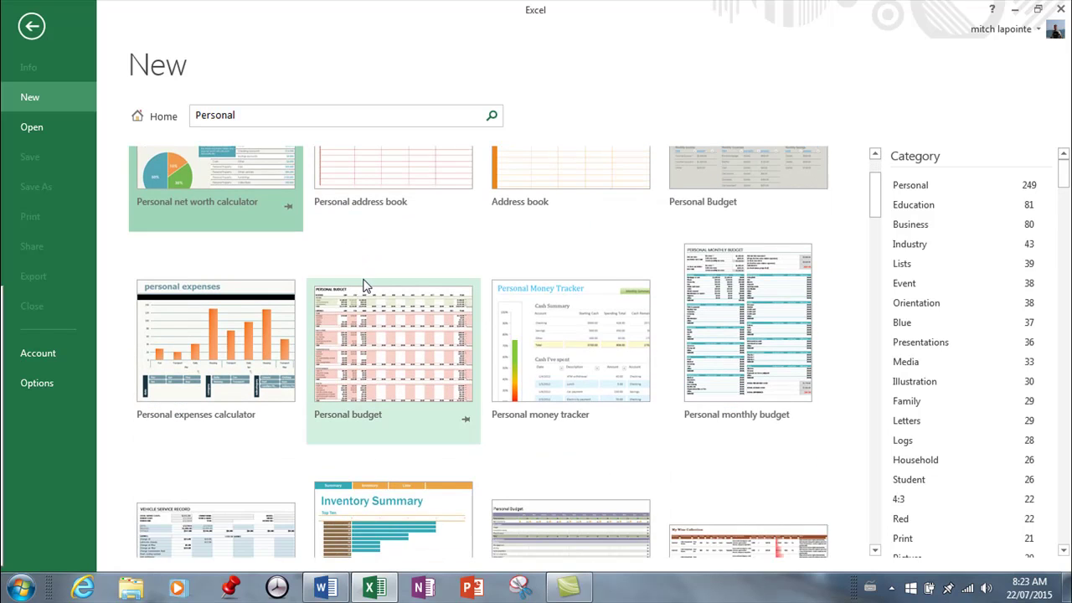
scroll(363, 287, "down", 1)
scroll(366, 280, "up", 1)
- Create Personal monthly budget1 from the Personal monthly budget template and scroll through its budget sheet
left_click(740, 320)
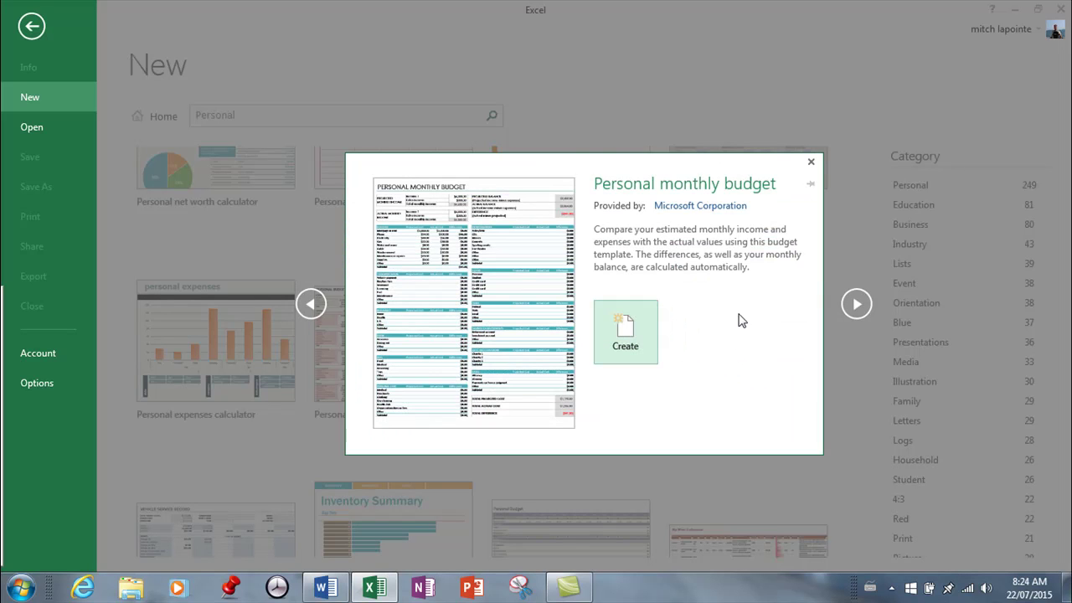
left_click(643, 323)
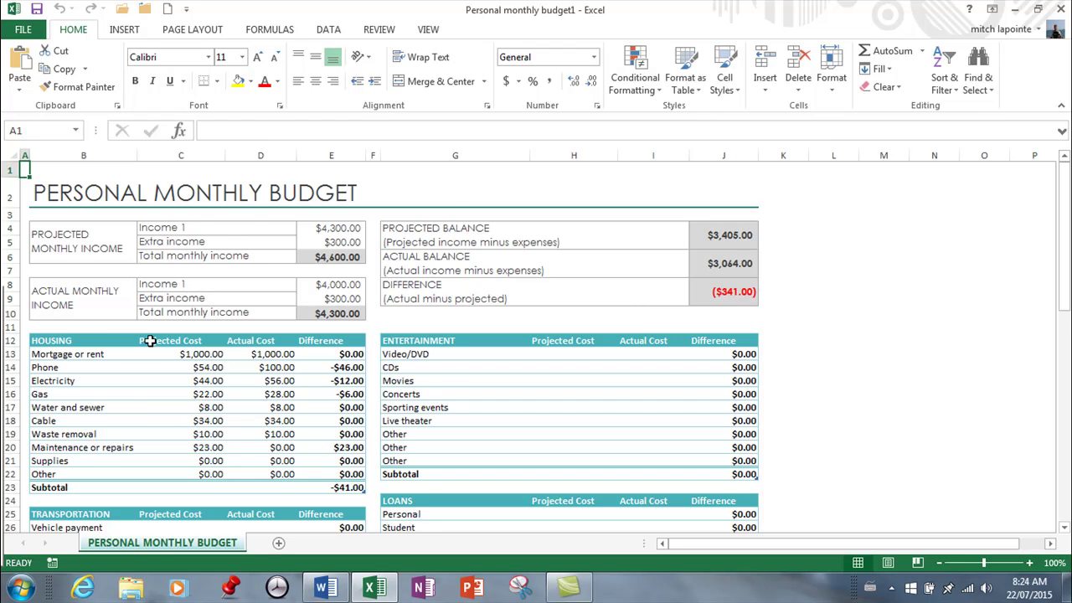
scroll(149, 345, "down", 5)
scroll(151, 345, "down", 3)
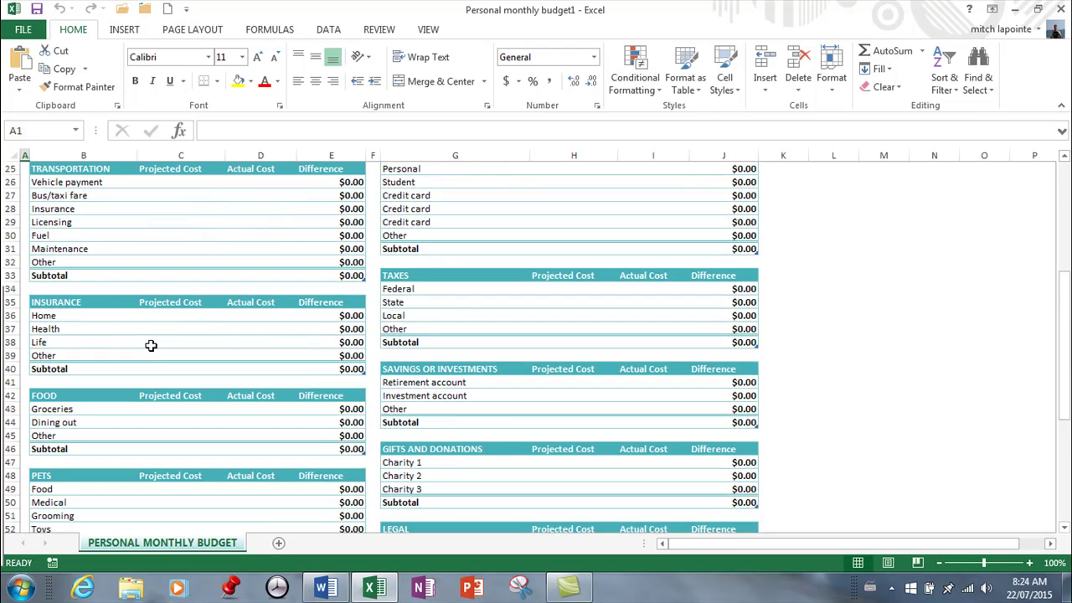
scroll(151, 345, "down", 4)
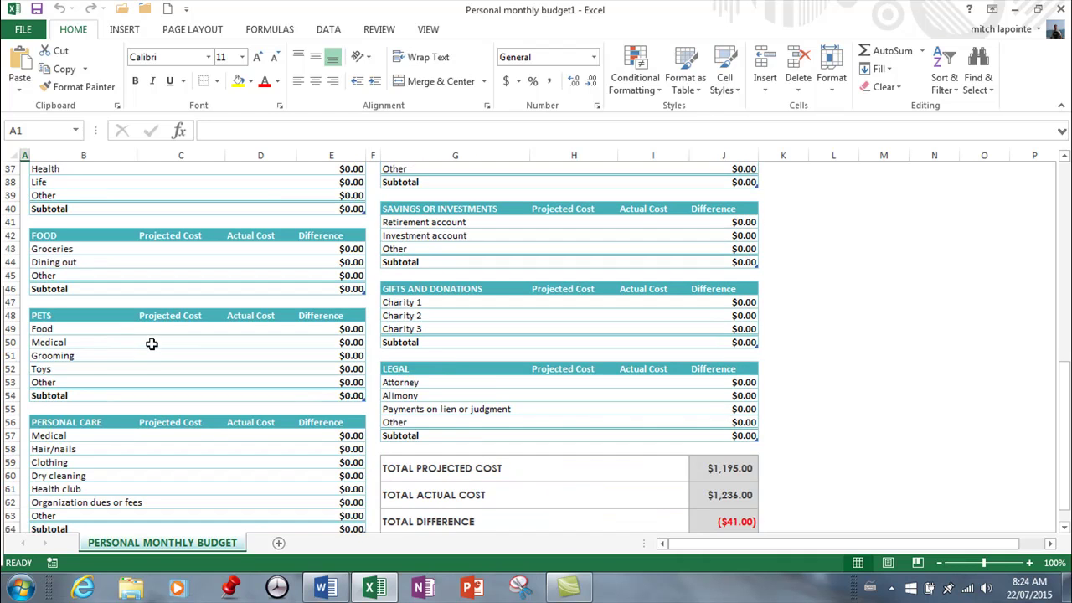
scroll(152, 343, "down", 3)
scroll(153, 342, "up", 15)
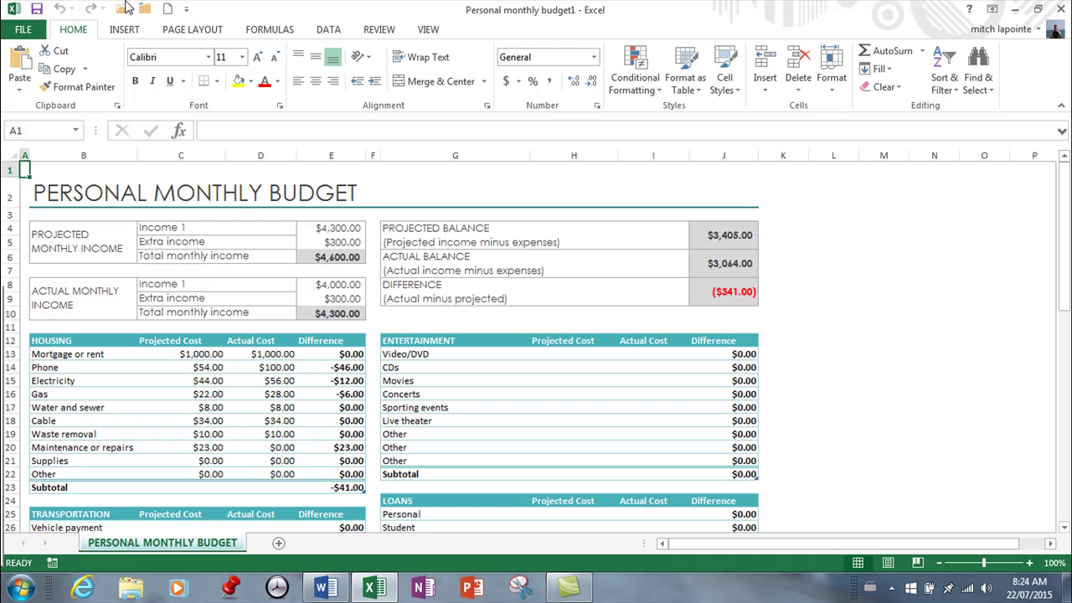
left_click(169, 10)
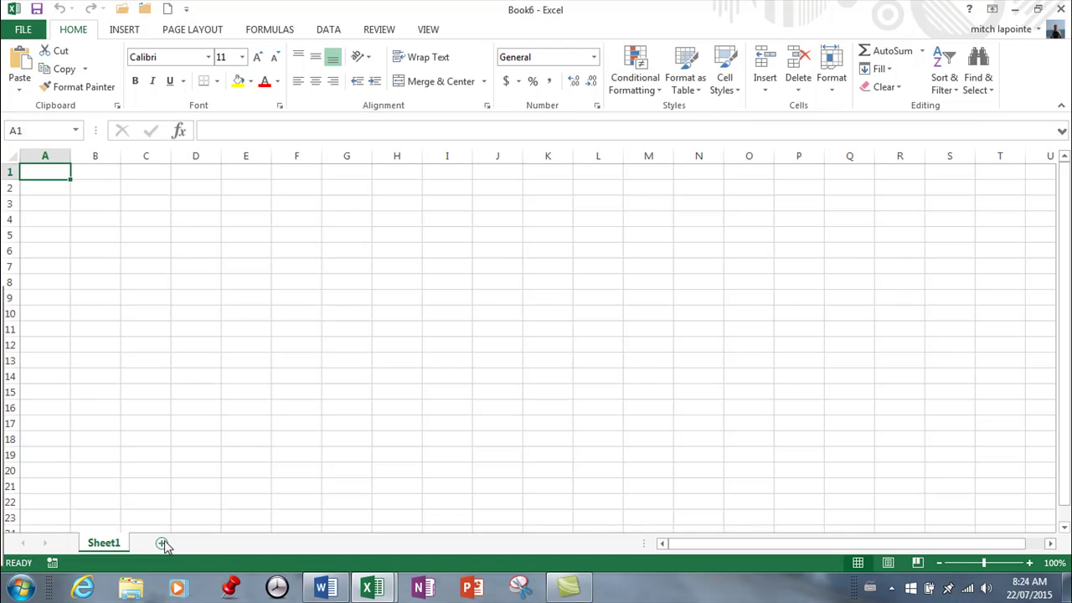
left_click(162, 544)
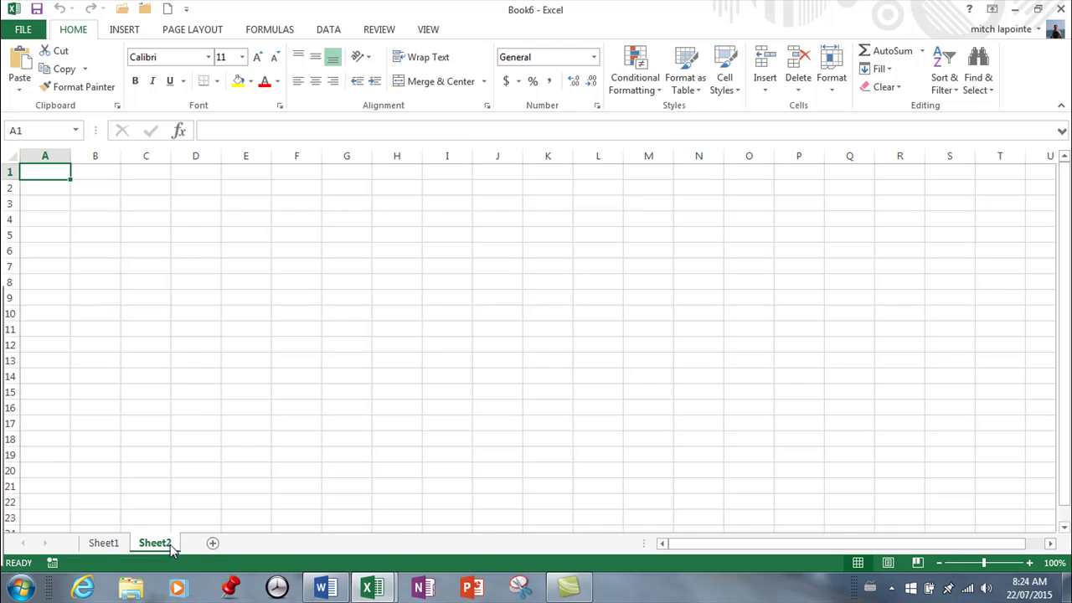
right_click(167, 543)
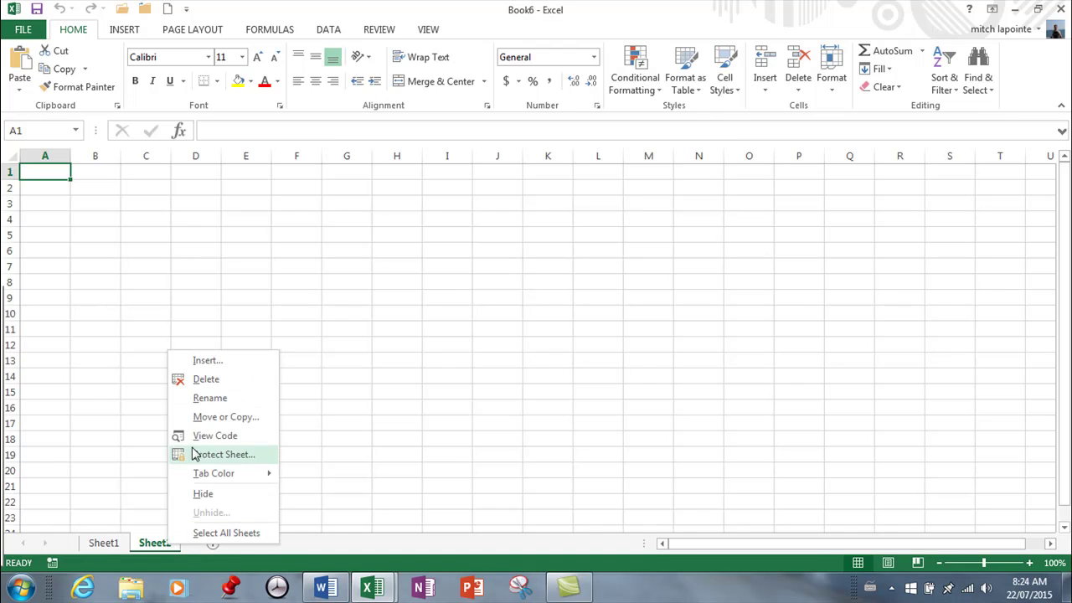
left_click(216, 382)
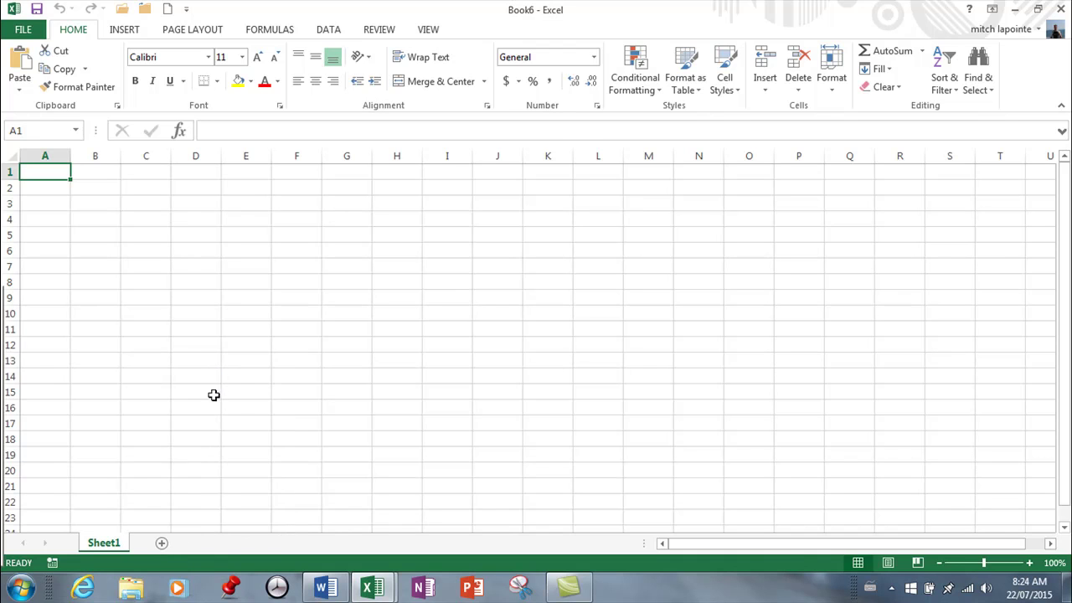
left_click(766, 91)
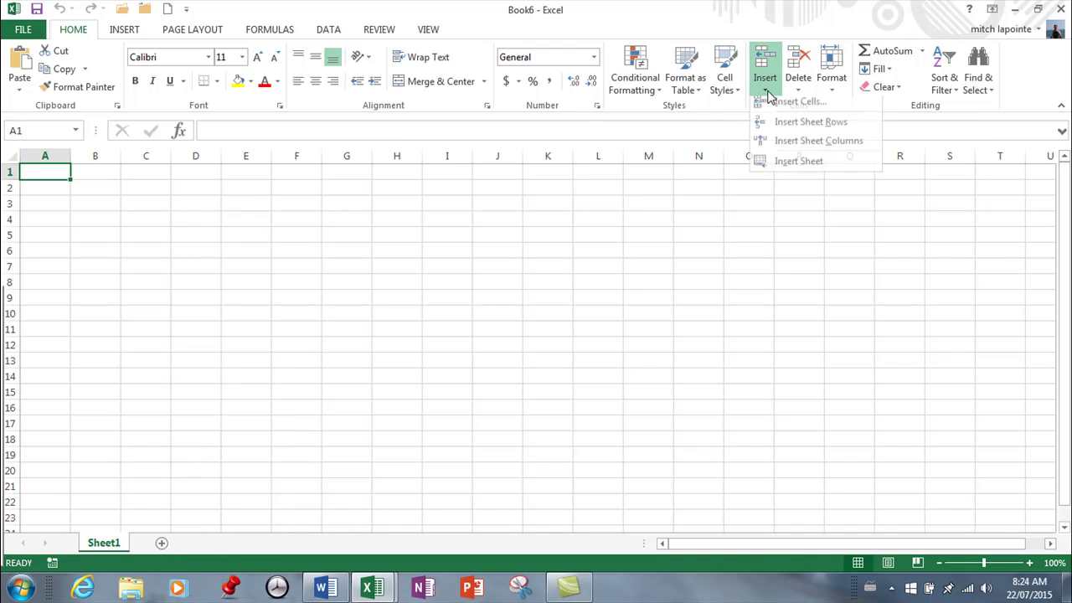
left_click(781, 172)
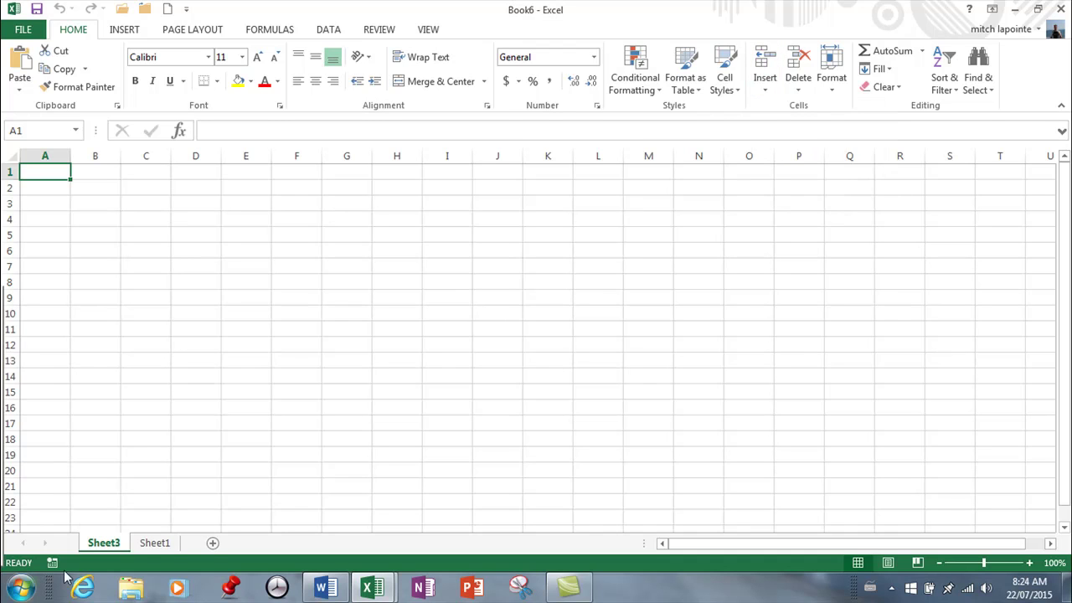
right_click(114, 543)
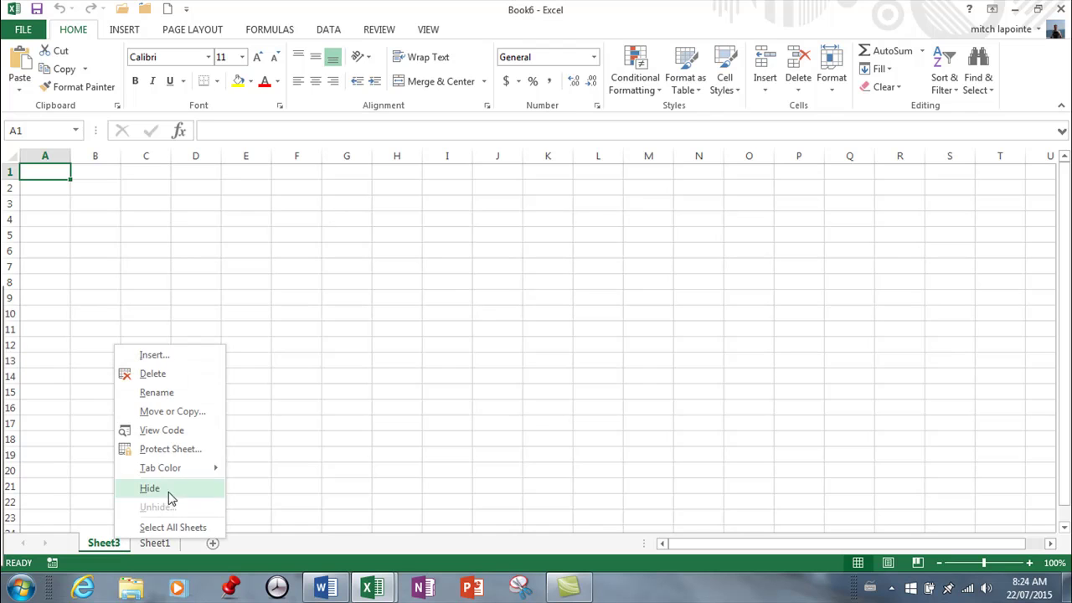
left_click(159, 376)
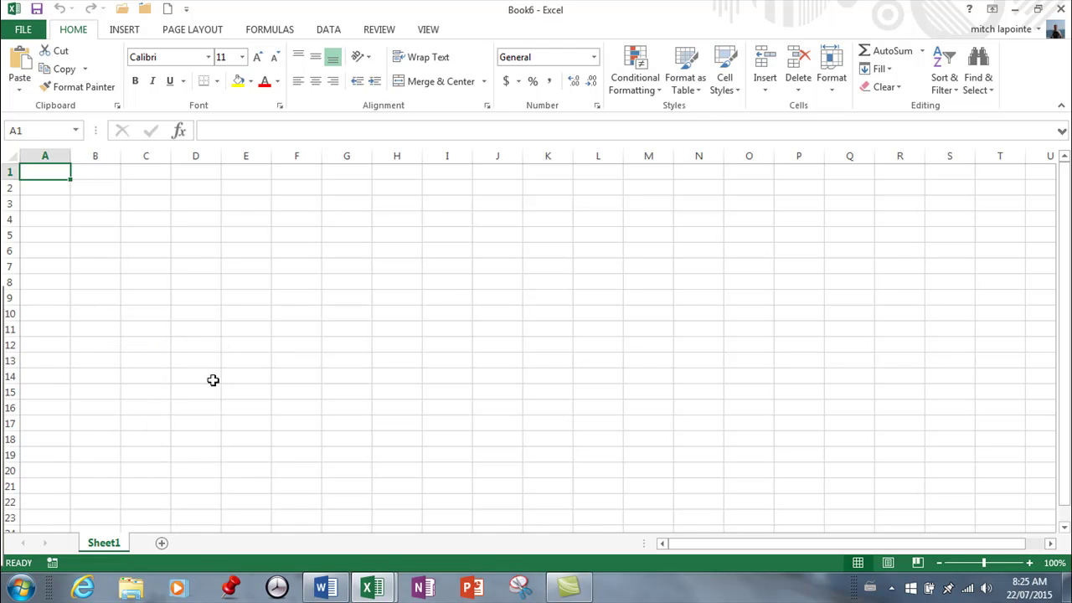
- Look over the Home Format sheet options, then switch to the Personal monthly budget1 workbook
left_click(833, 84)
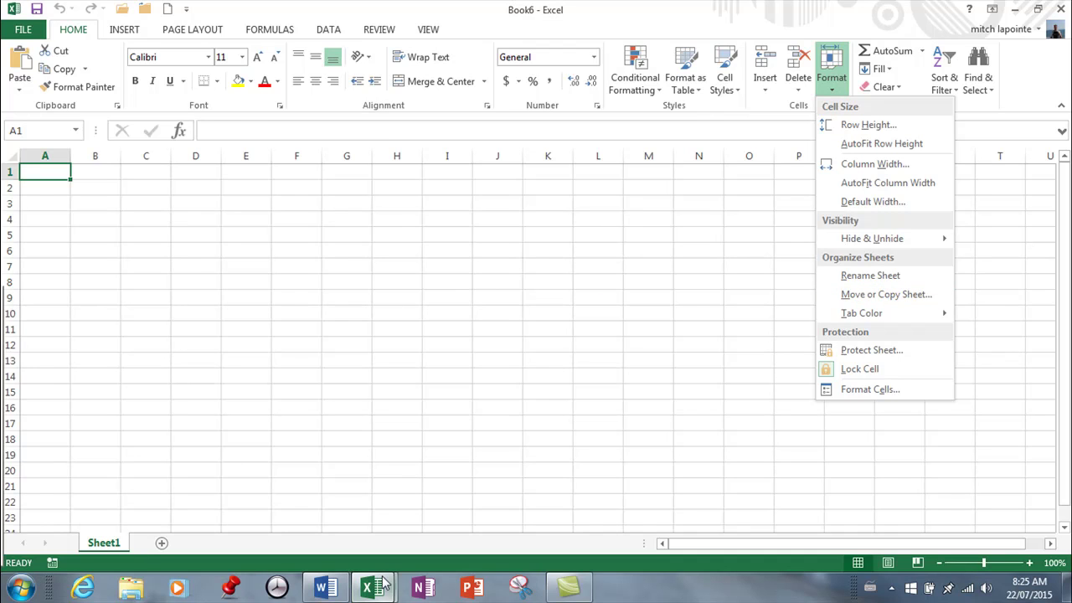
mouse_move(386, 588)
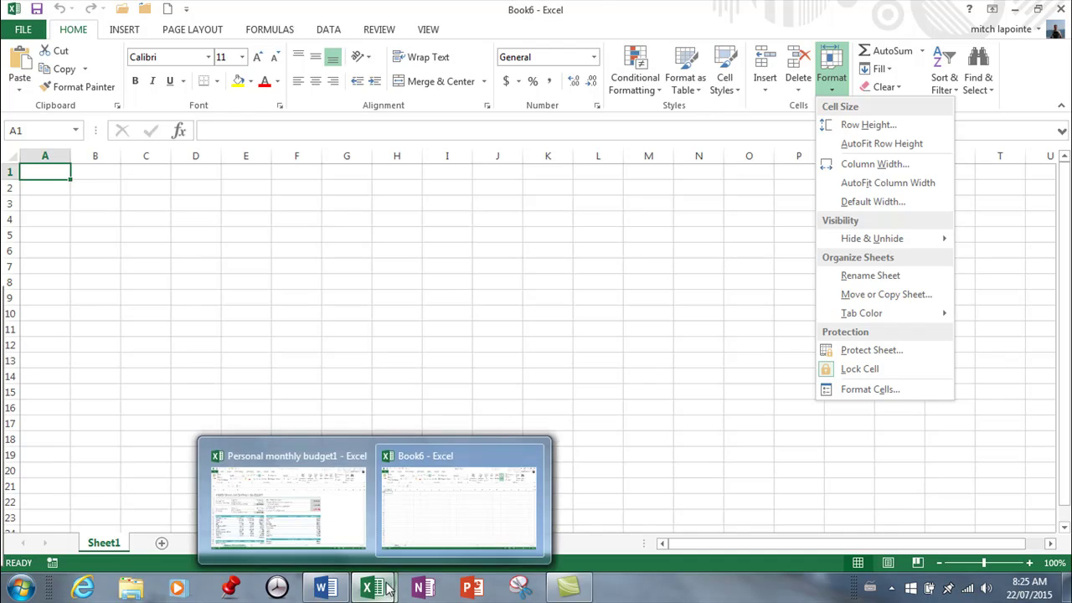
left_click(284, 511)
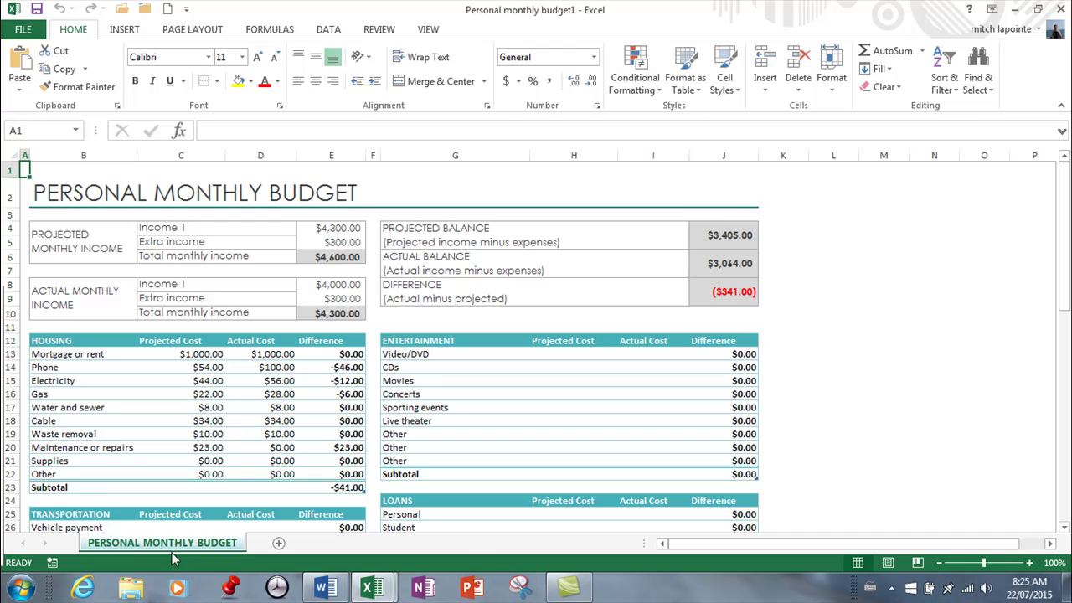
- Duplicate the budget sheet and rename the copy 'new budget'
left_click_drag(166, 544, 259, 547)
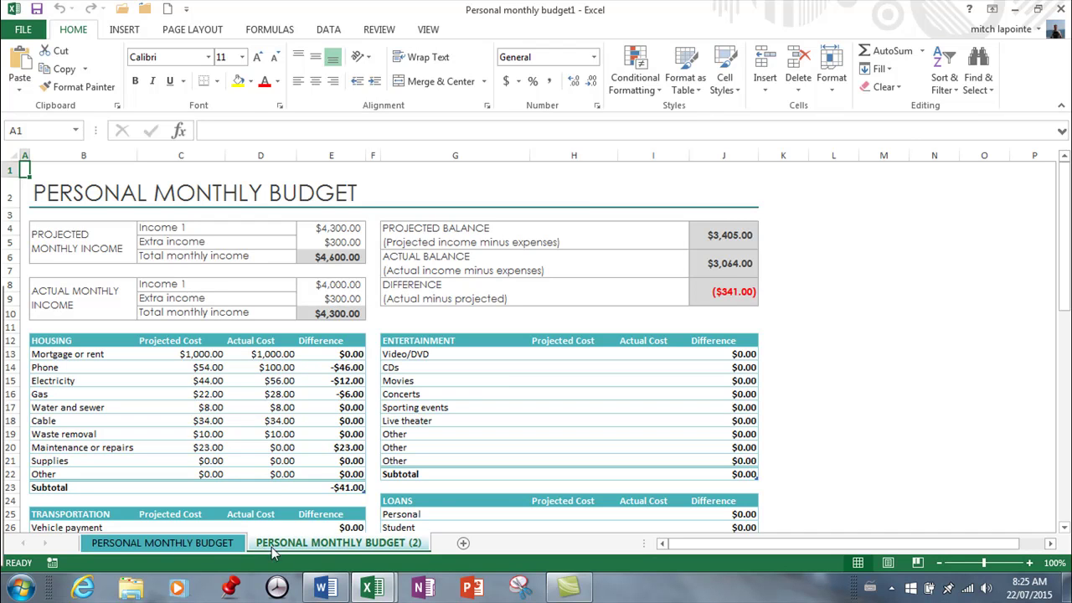
right_click(365, 546)
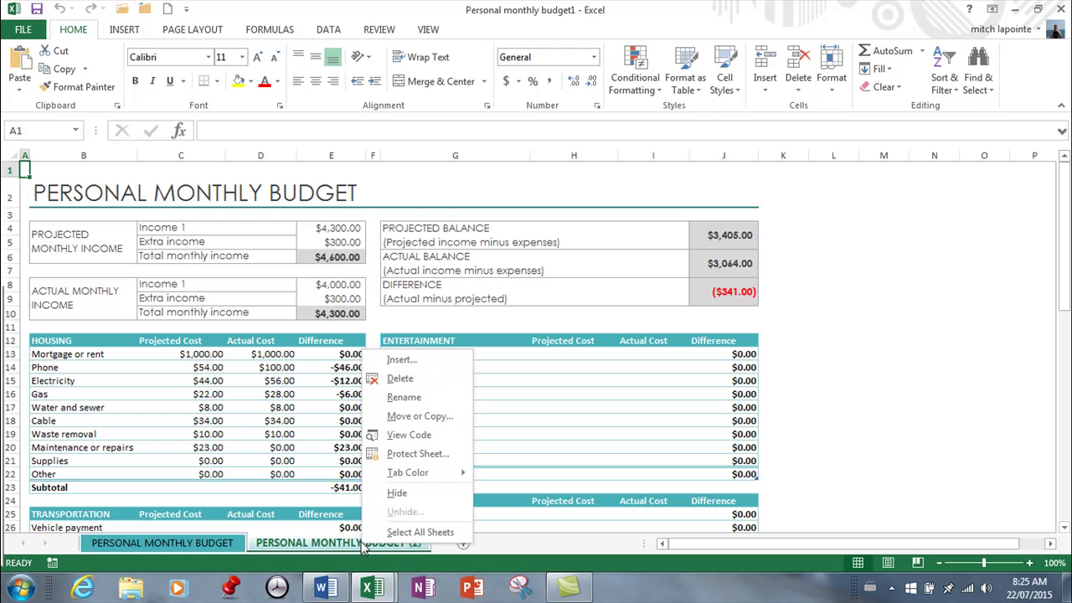
left_click(408, 396)
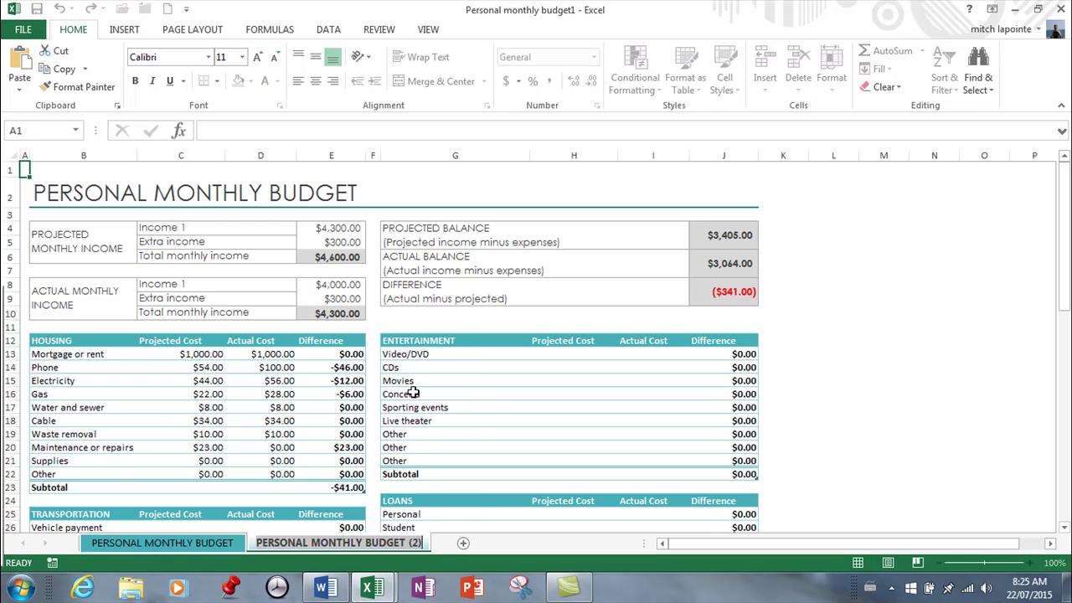
type("new ")
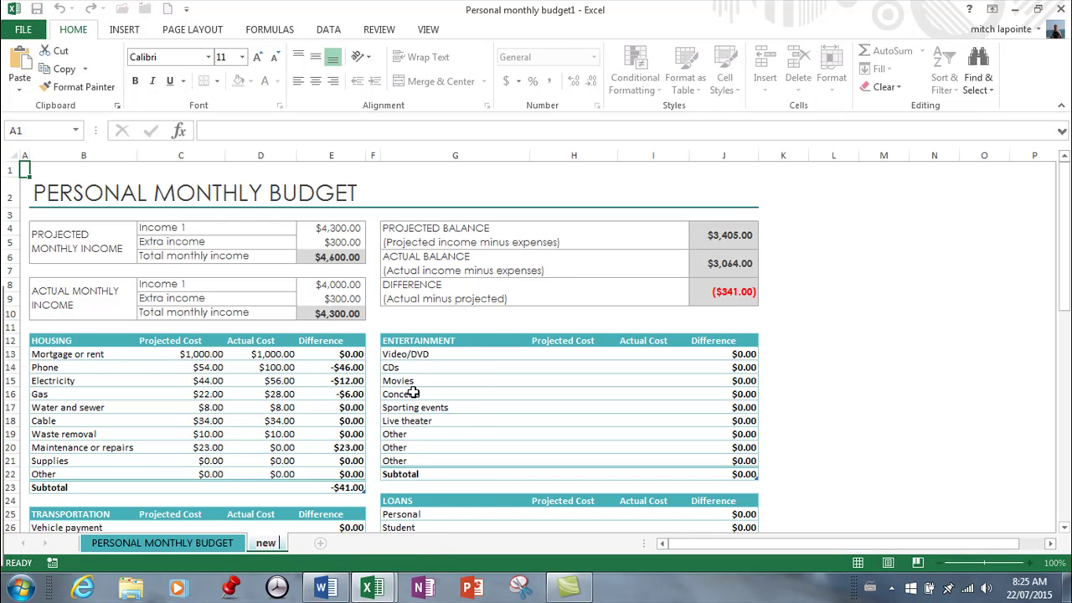
type("budget")
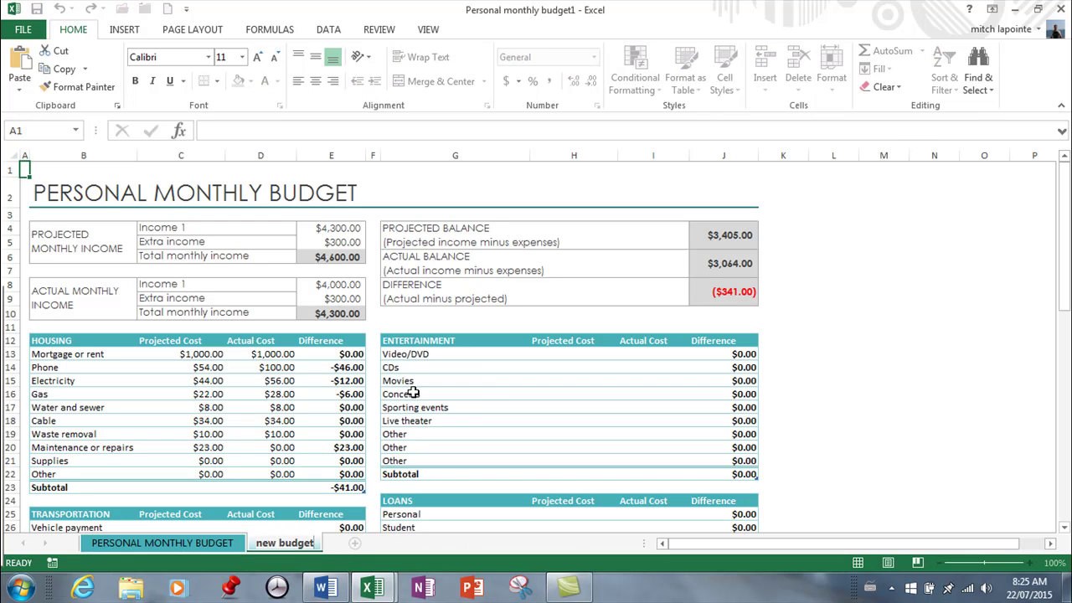
key("Return")
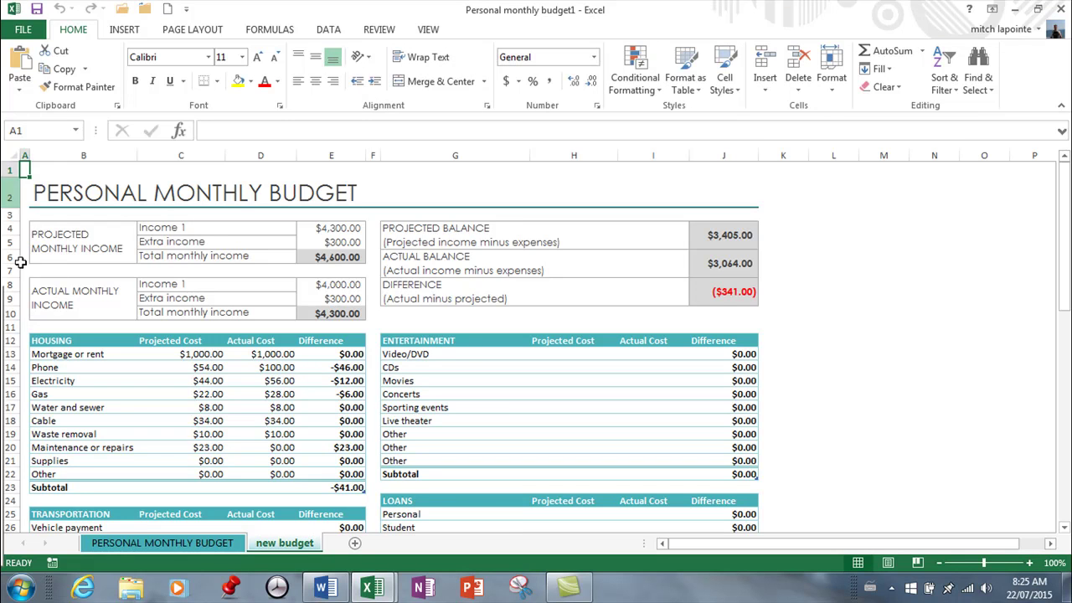
- Switch between the two sheet tabs and try dragging 'new budget' before the original
left_click(209, 546)
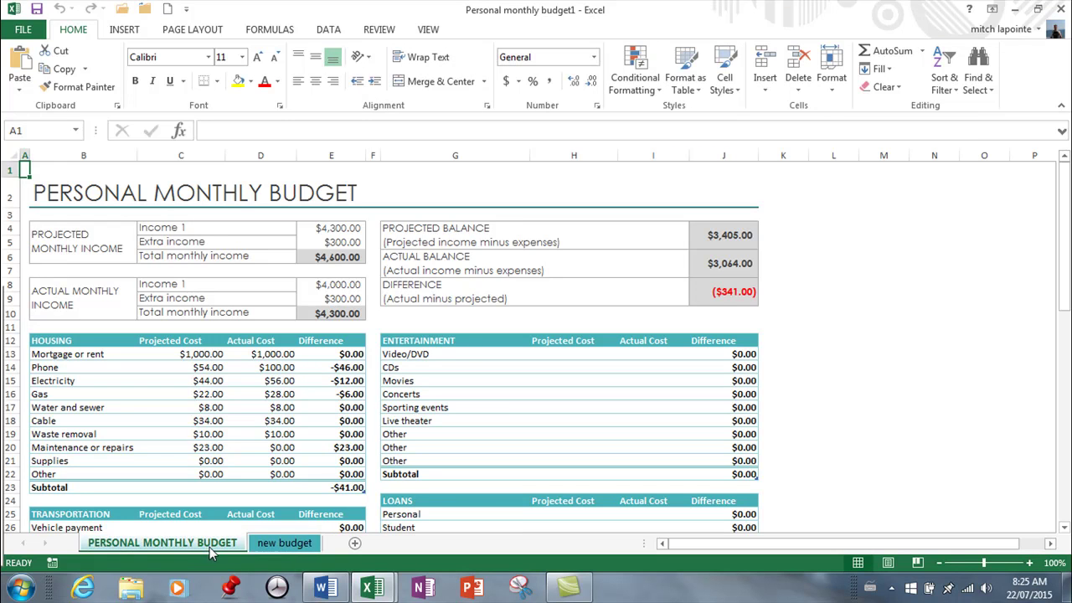
left_click(281, 545)
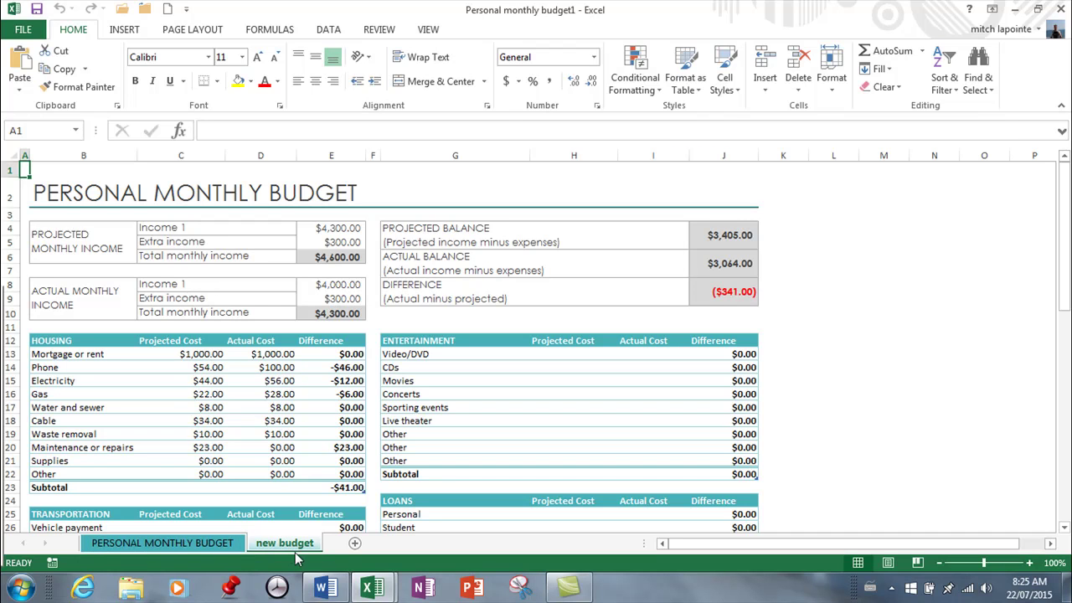
left_click(205, 544)
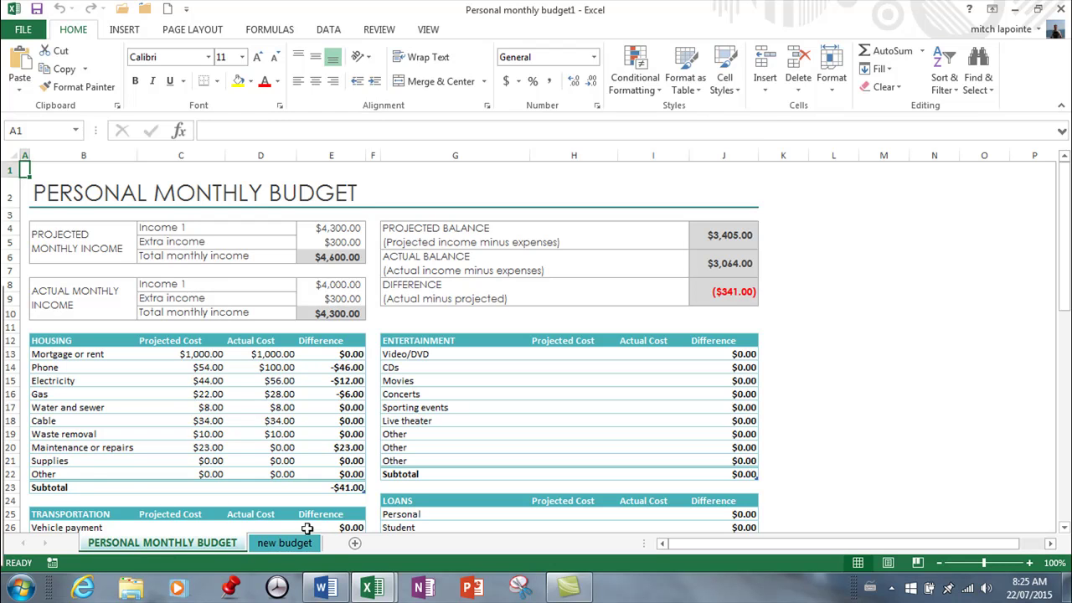
mouse_move(279, 549)
left_mouse_down()
mouse_move(289, 551)
mouse_move(229, 541)
mouse_move(84, 549)
mouse_move(345, 553)
mouse_move(329, 551)
left_mouse_up()
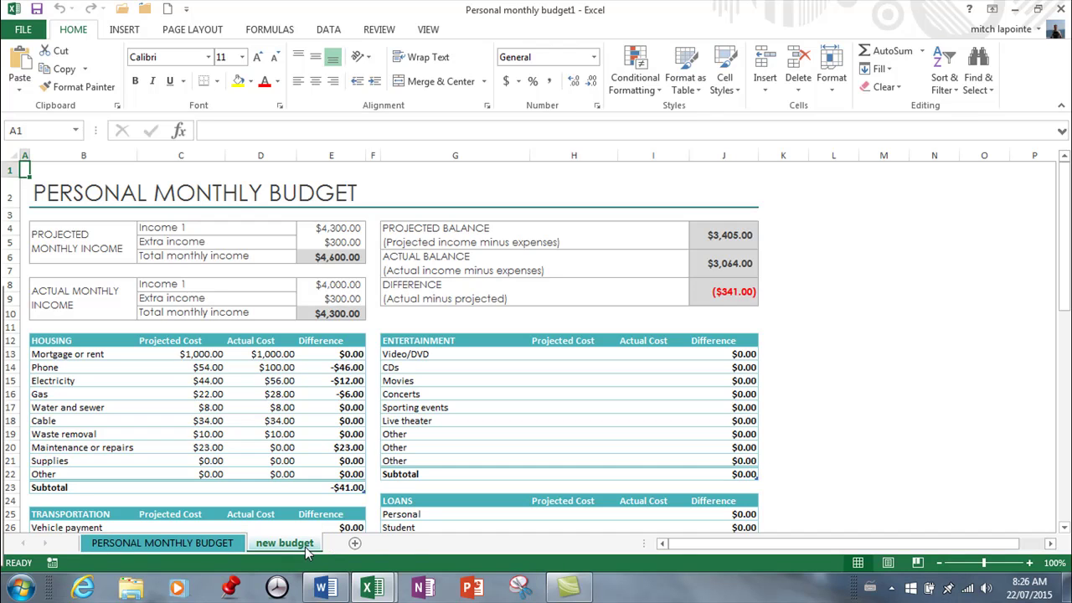
- Delete the 'new budget' sheet so only PERSONAL MONTHLY BUDGET remains
right_click(307, 549)
left_click(501, 333)
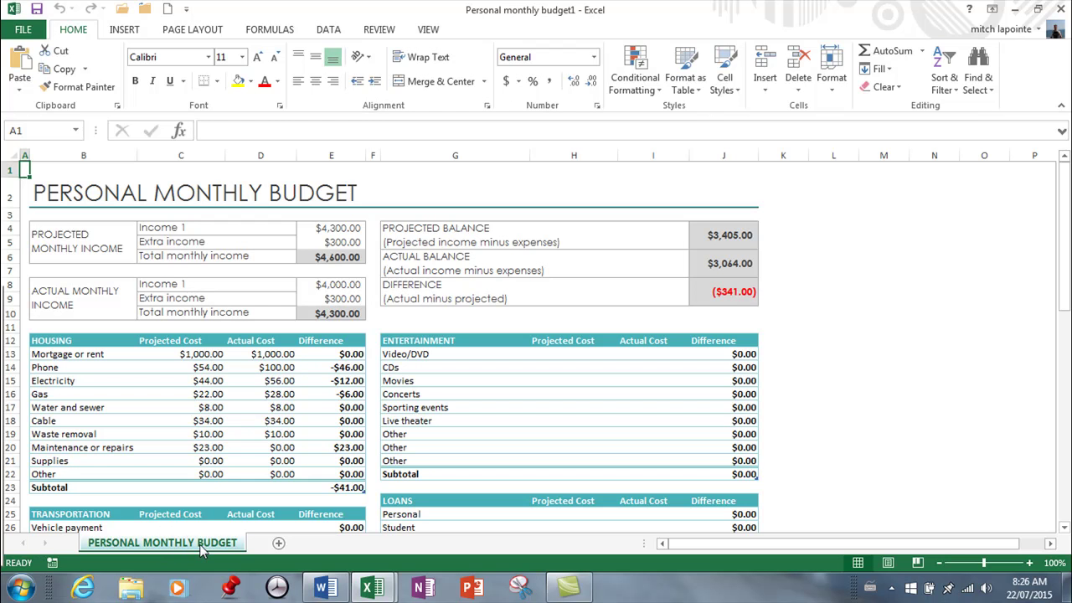
mouse_move(209, 546)
left_mouse_down()
mouse_move(303, 551)
mouse_move(67, 536)
mouse_move(77, 536)
left_mouse_up()
- Move the budget sheet to the end using Format > Move or Copy Sheet
left_click(832, 84)
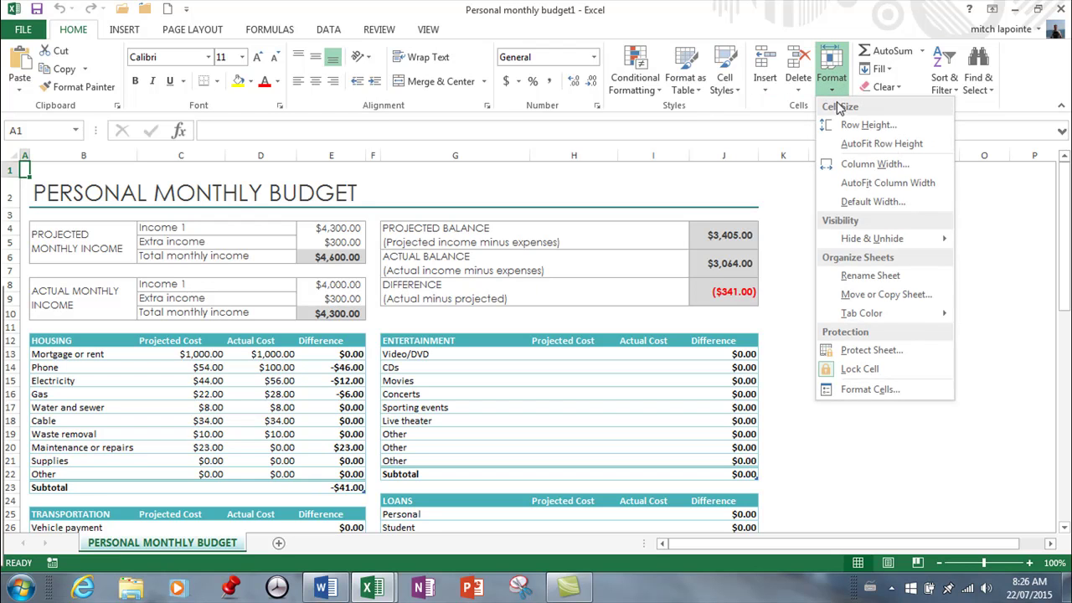
left_click(865, 294)
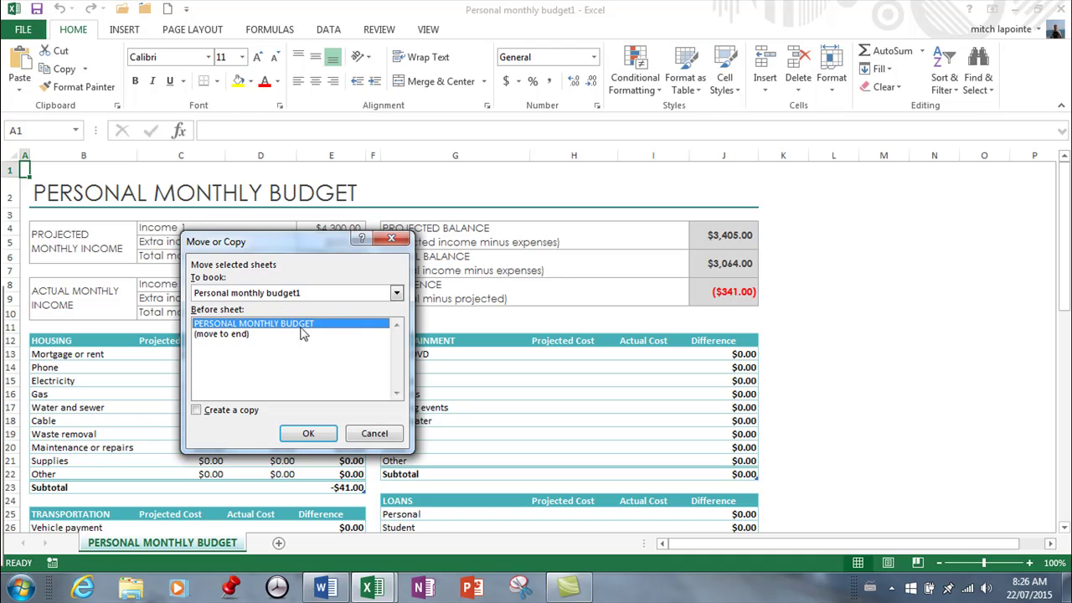
left_click(224, 334)
left_click(310, 433)
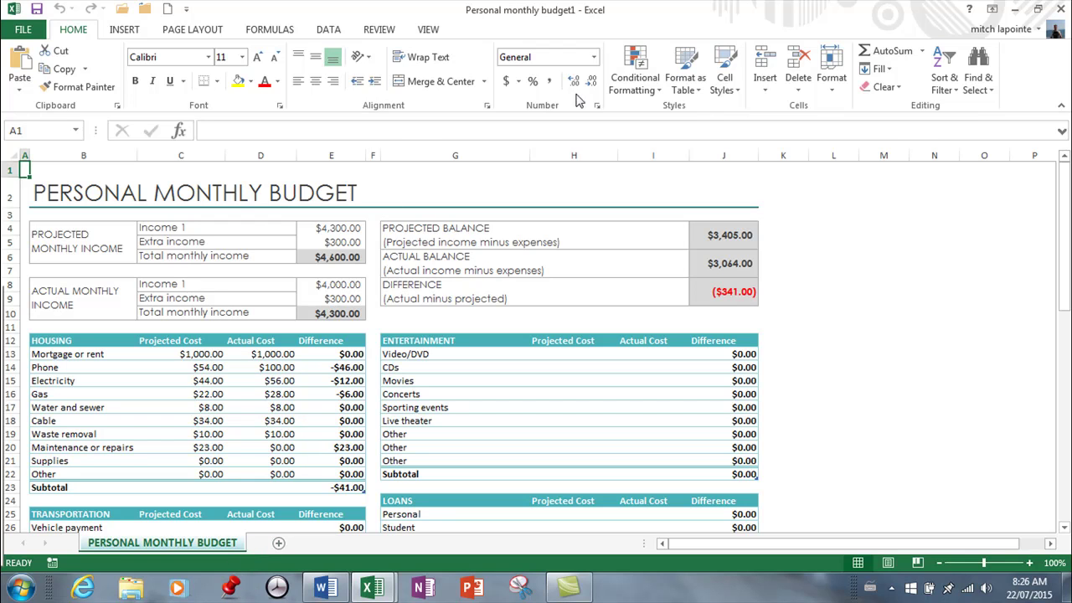
- Copy the budget sheet to the end with Create a copy ticked, making PERSONAL MONTHLY BUDGET (2)
left_click(834, 92)
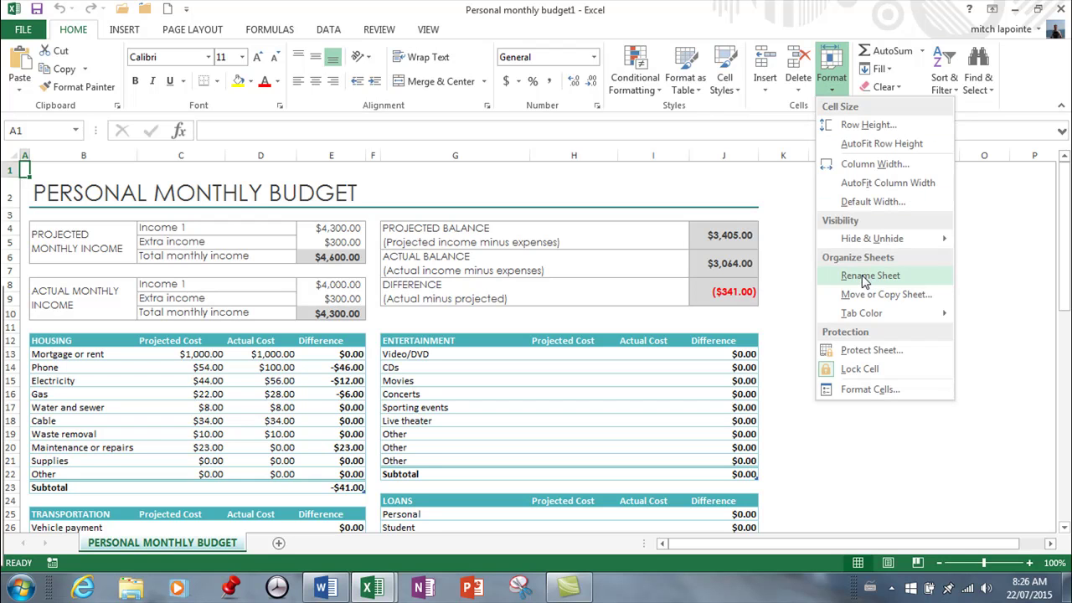
left_click(875, 295)
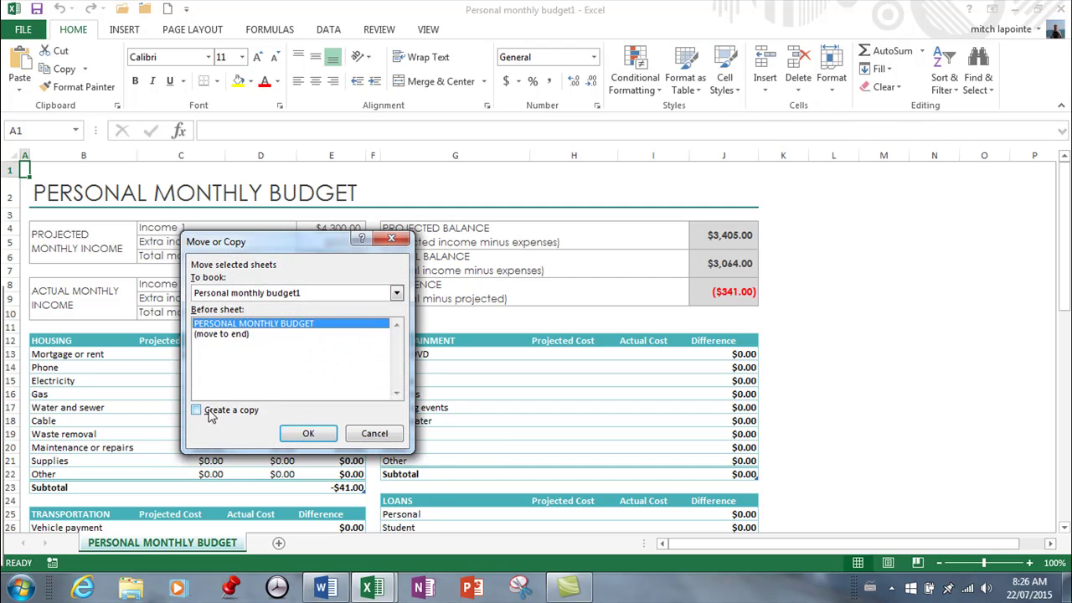
left_click(206, 414)
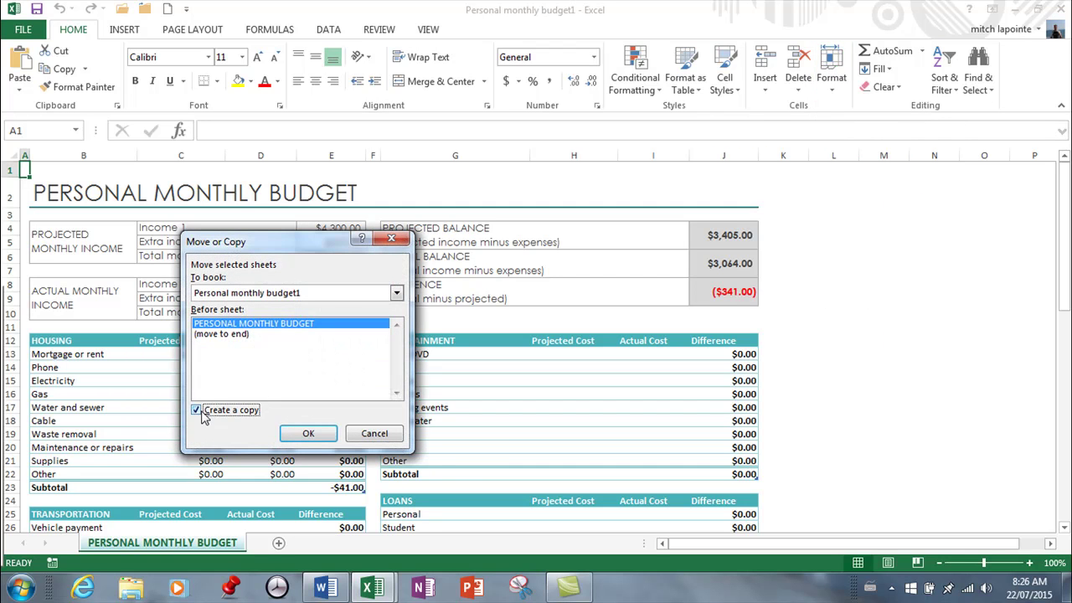
left_click(223, 334)
left_click(306, 433)
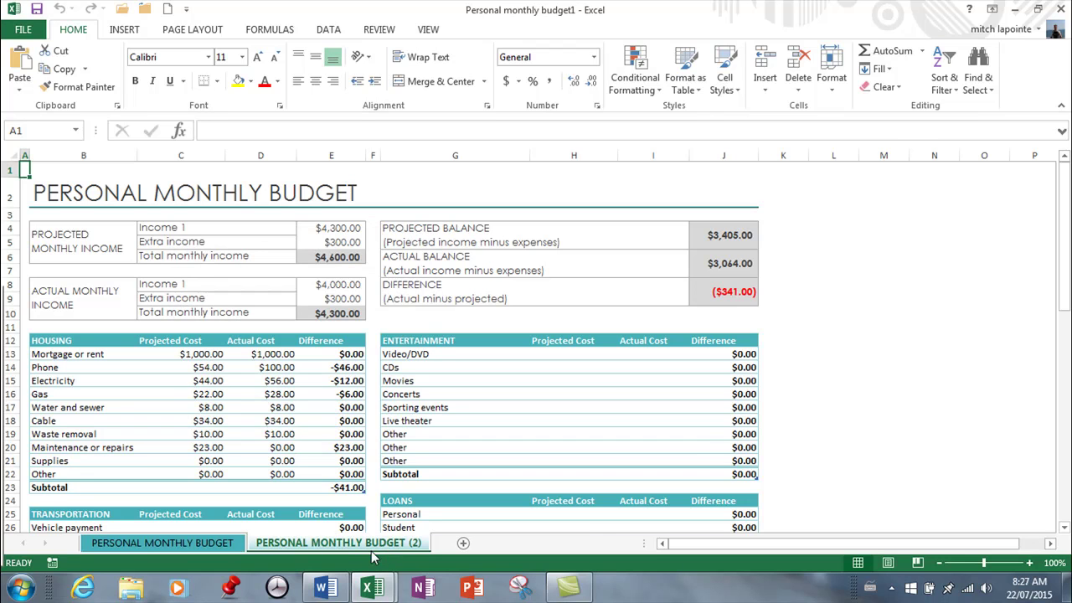
right_click(316, 543)
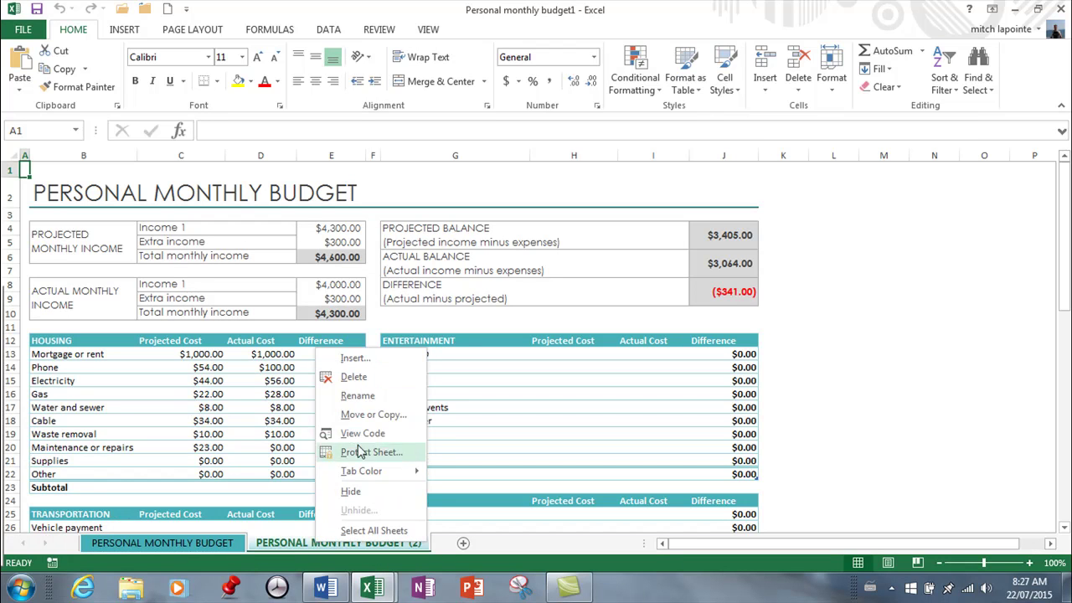
left_click(369, 381)
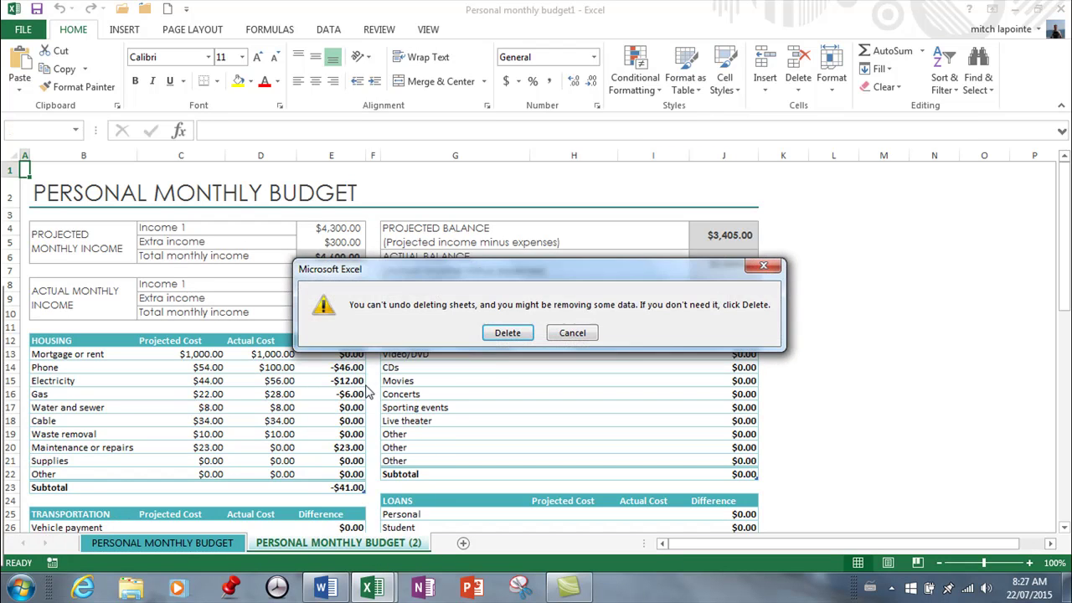
left_click(508, 333)
right_click(193, 548)
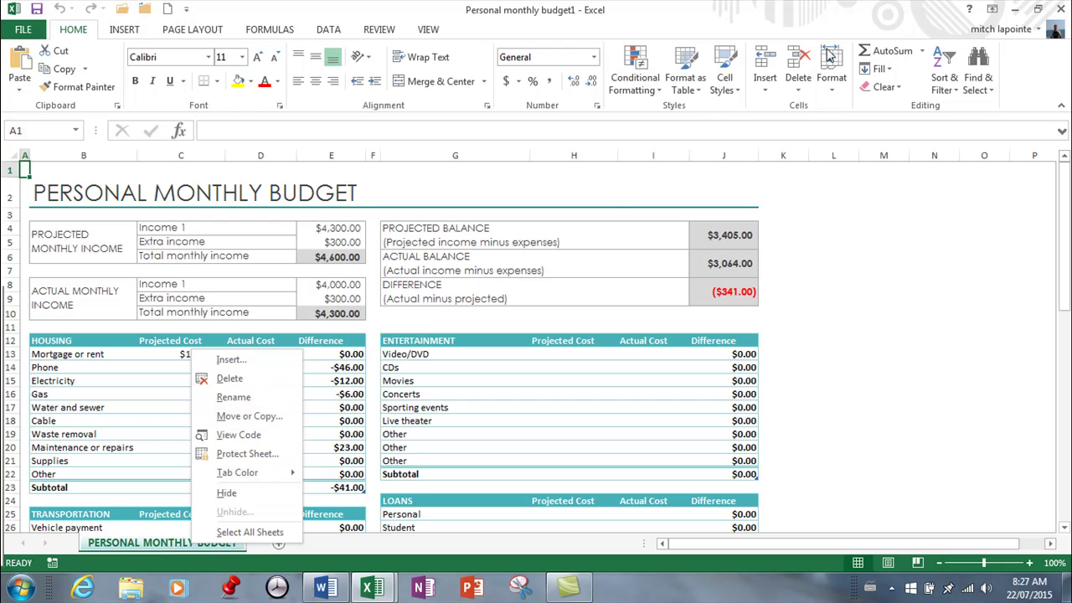
left_click(248, 416)
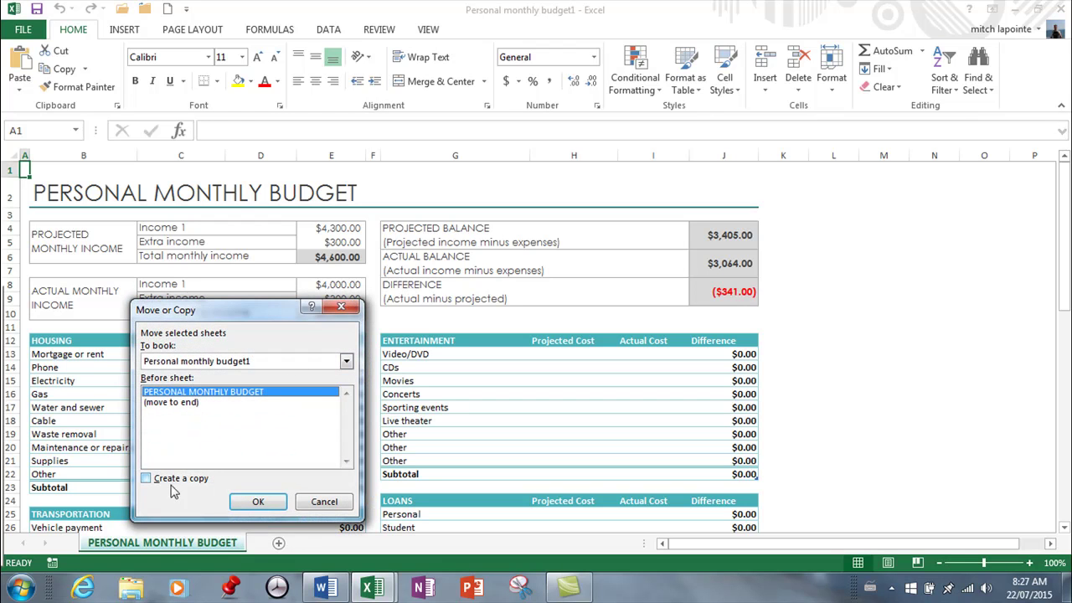
left_click(146, 479)
left_click(167, 403)
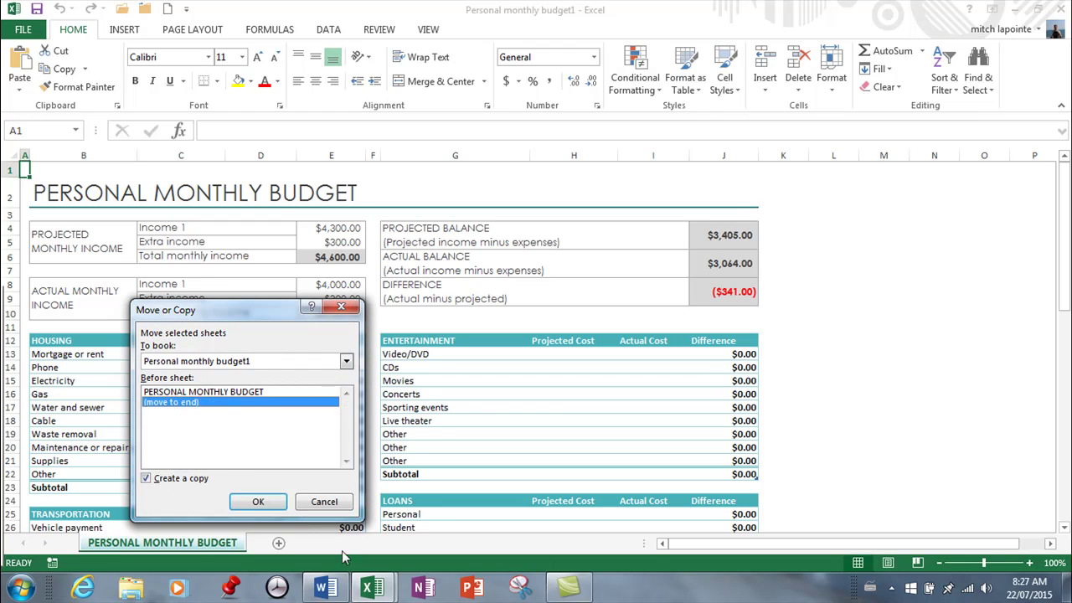
left_click(257, 502)
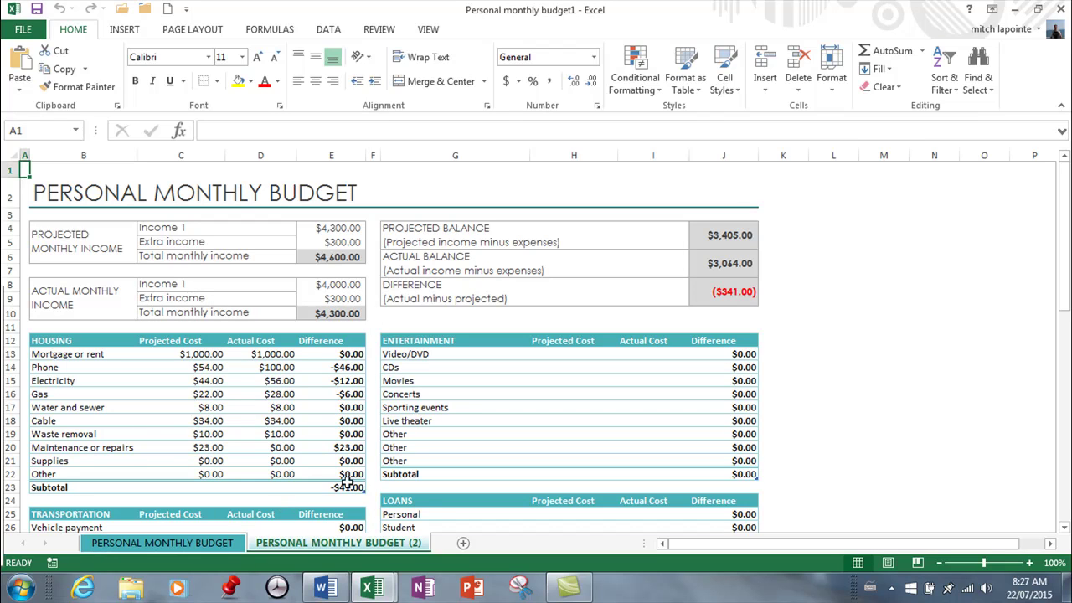
- Rename the PERSONAL MONTHLY BUDGET (2) sheet to 'new', then return to the original sheet
right_click(338, 546)
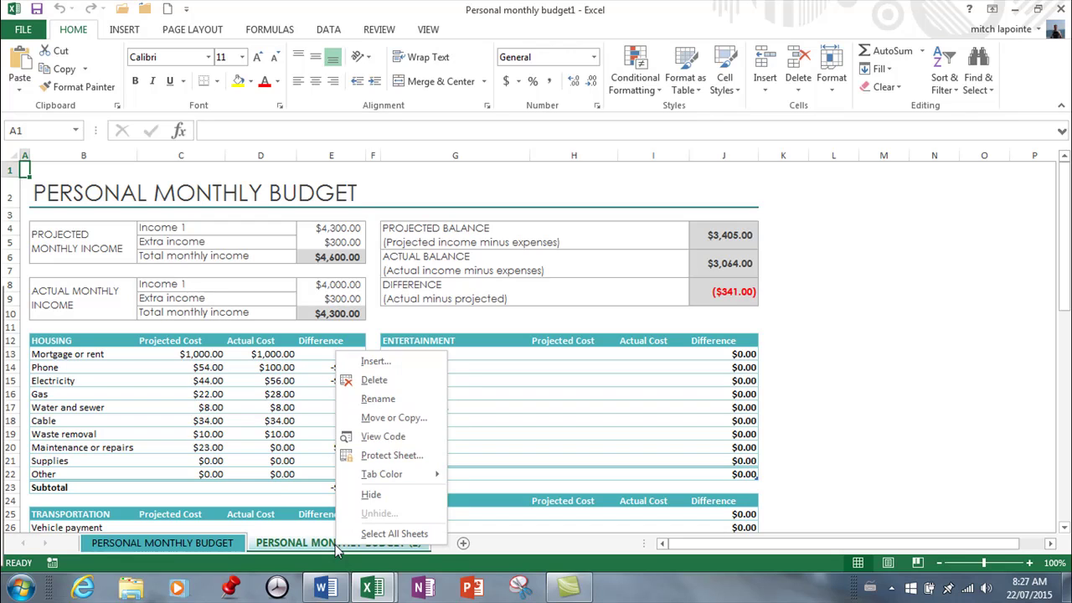
left_click(387, 399)
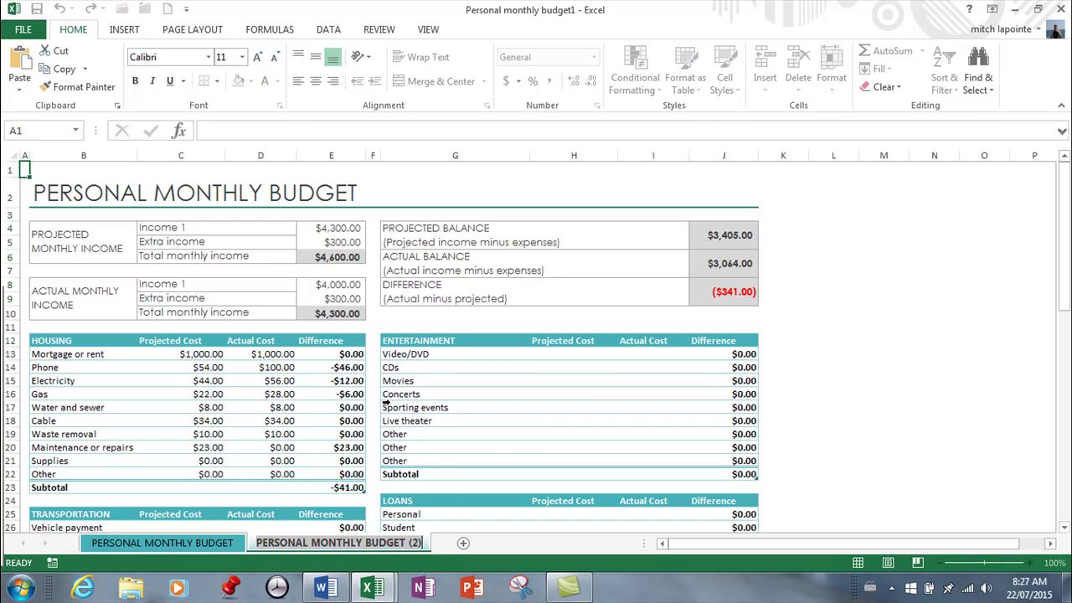
type("new")
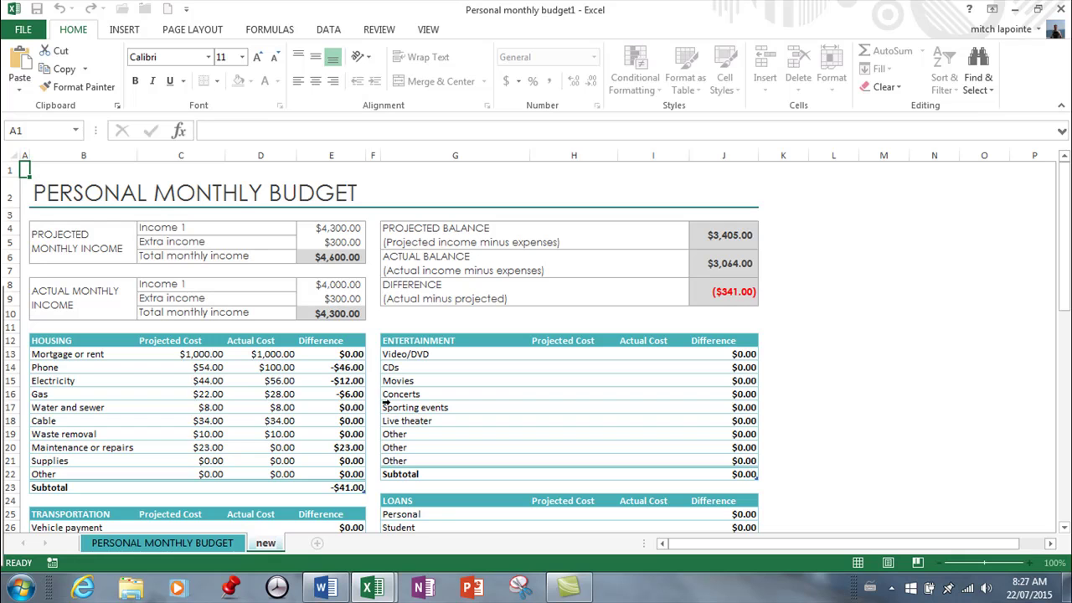
left_click(144, 544)
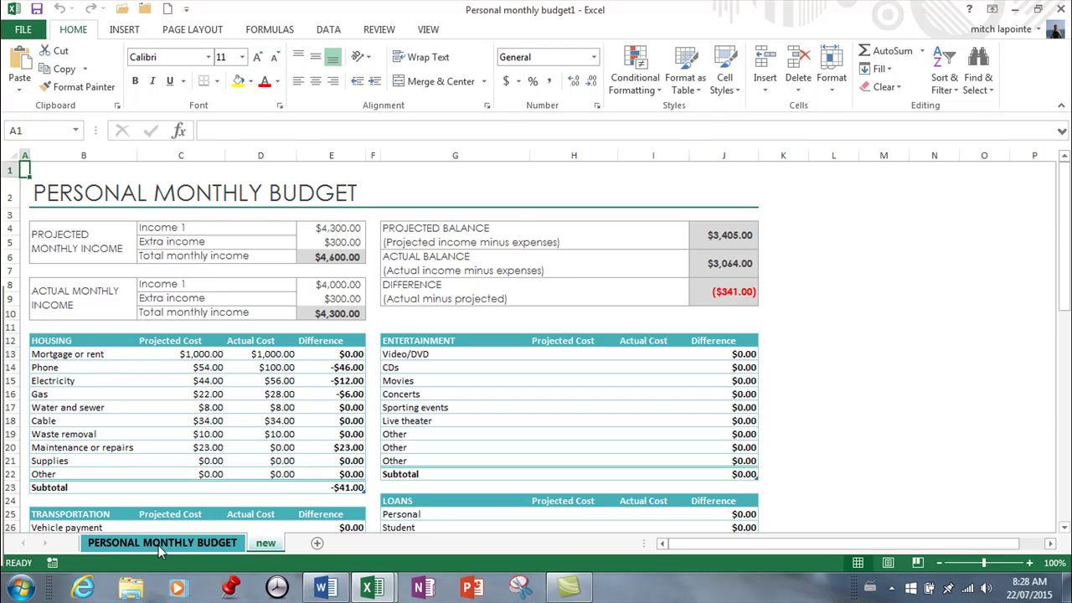
- Create blank workbook Book6 with Ctrl+N and switch to the Word recipe document
key("ctrl+n")
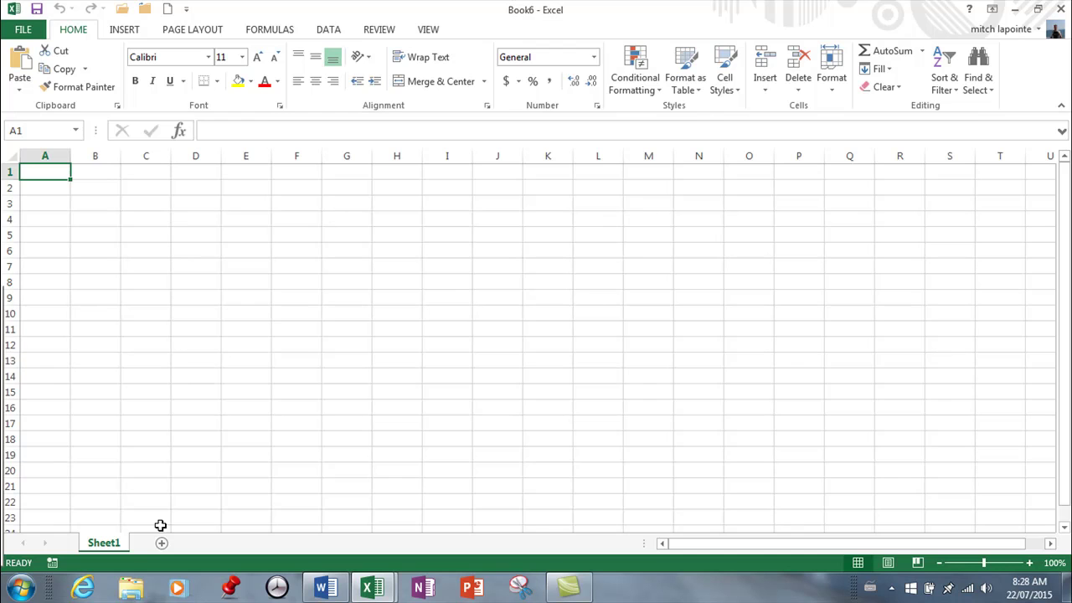
left_click(327, 588)
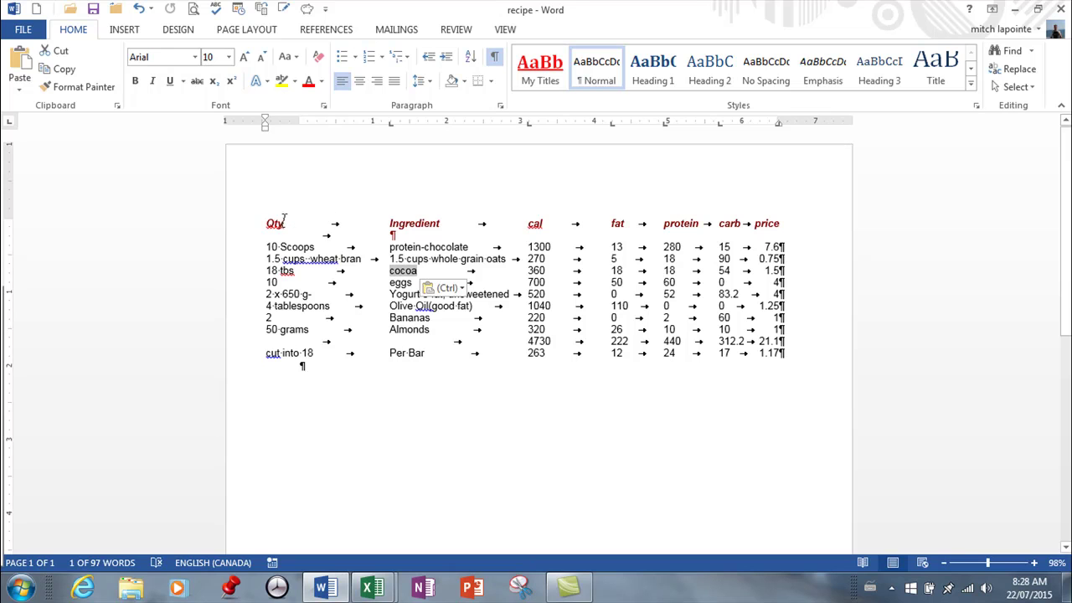
- Copy the whole recipe table from Qty to the Per Bar row, then switch to Excel's Book6
left_click_drag(267, 224, 788, 349)
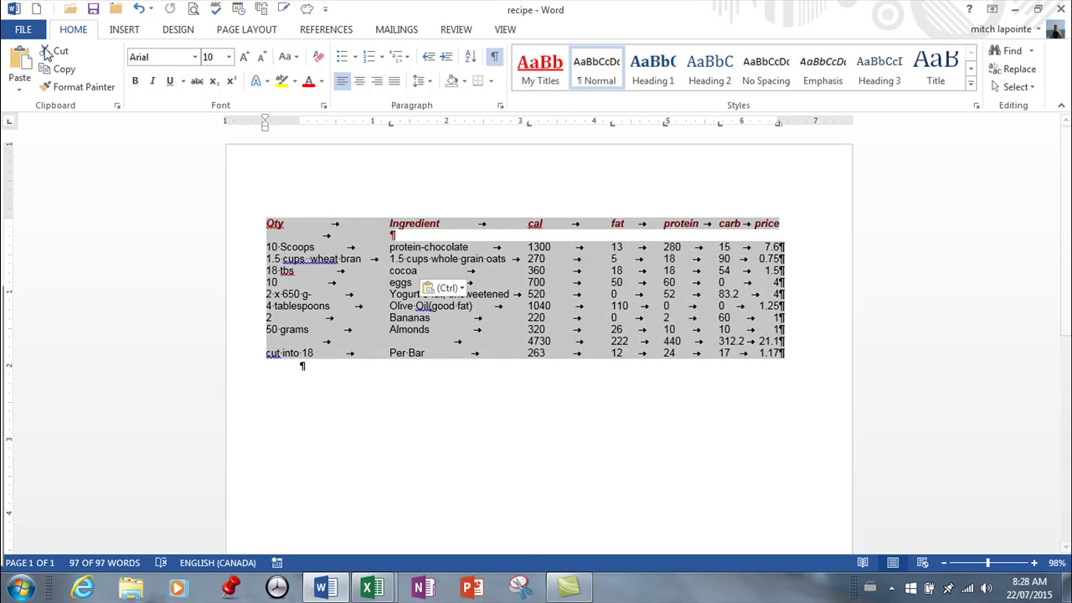
left_click(59, 69)
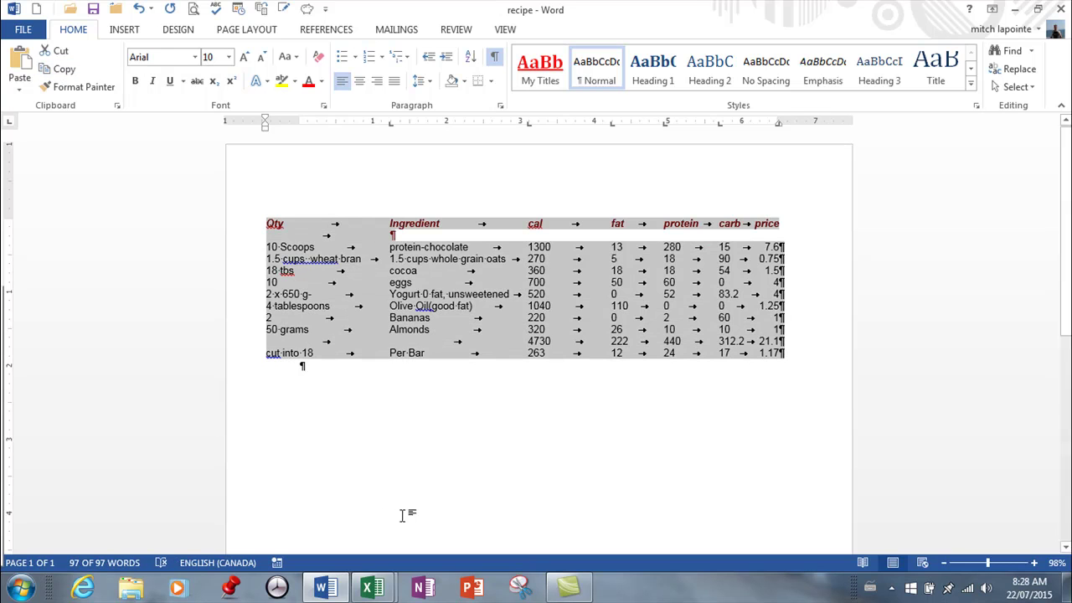
left_click(374, 588)
left_click(407, 514)
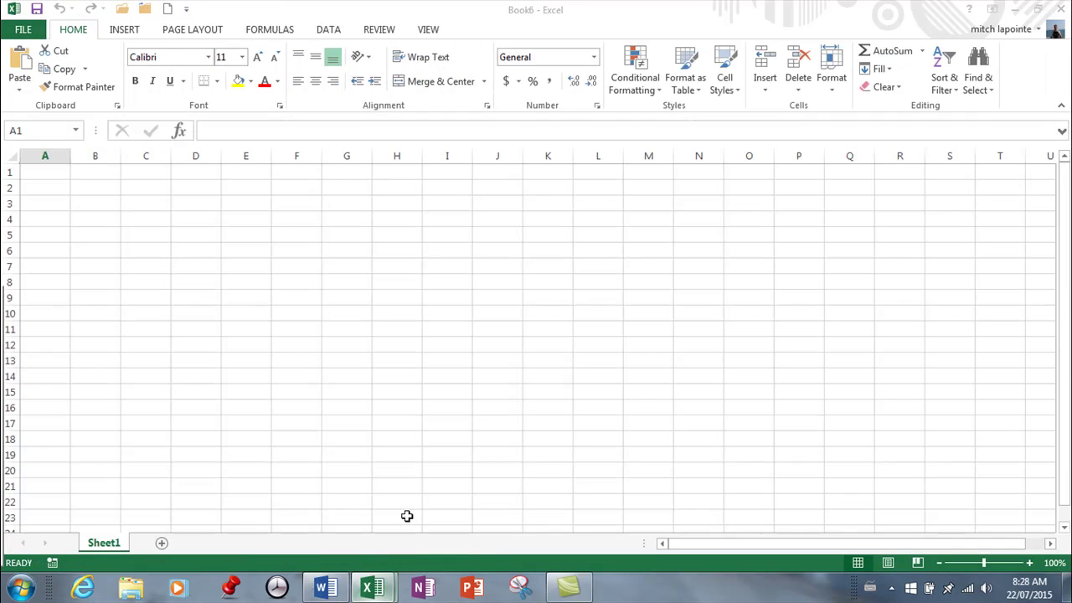
- Paste the recipe table at A1 as Unicode Text and autofit columns A and B
left_click(20, 88)
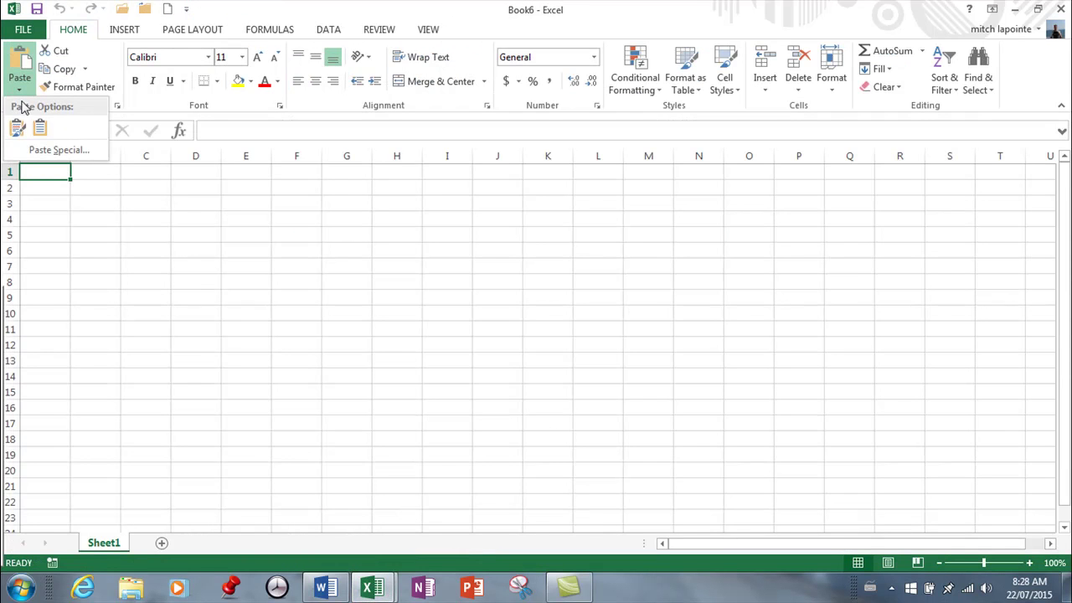
left_click(54, 150)
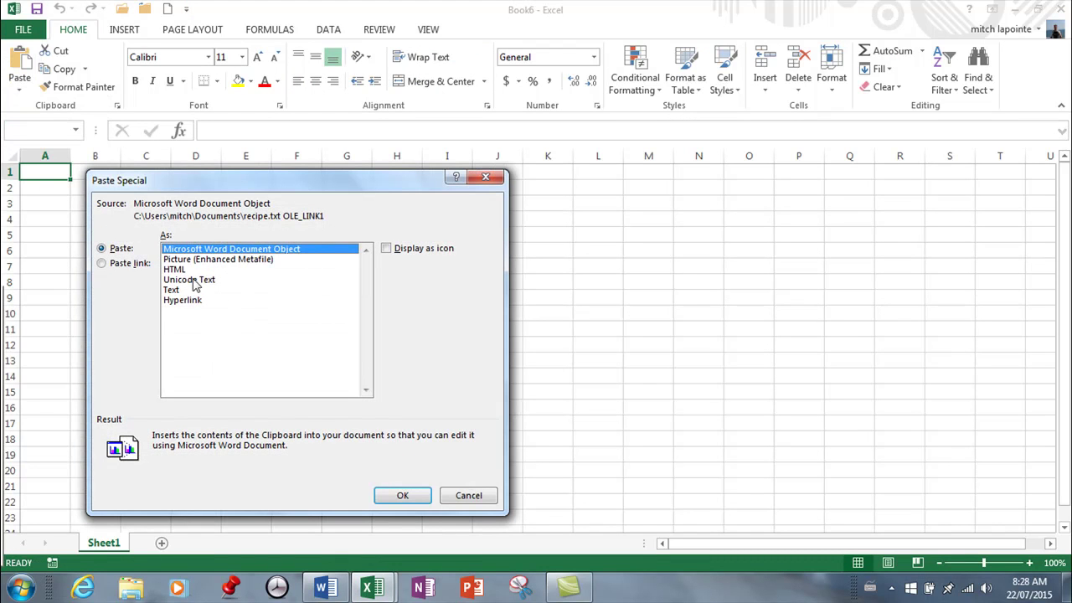
left_click(190, 280)
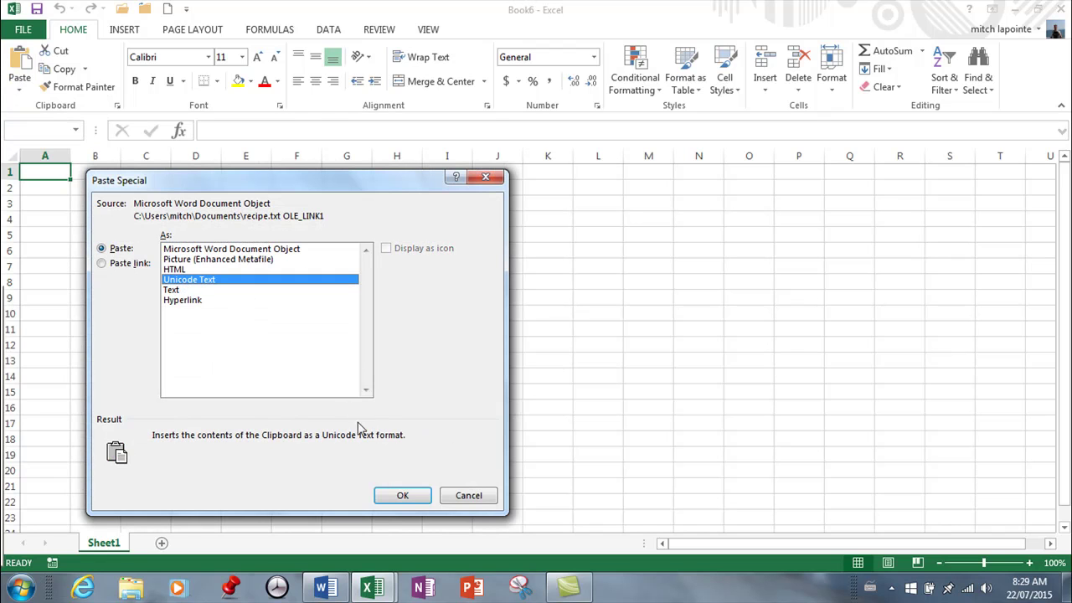
left_click(402, 495)
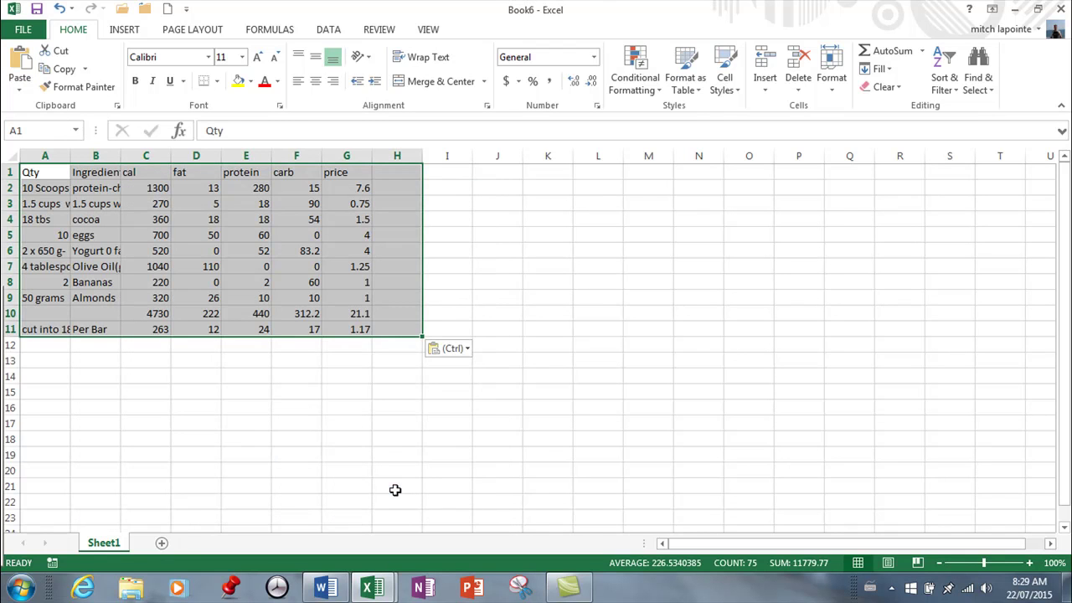
double_click(121, 156)
double_click(71, 156)
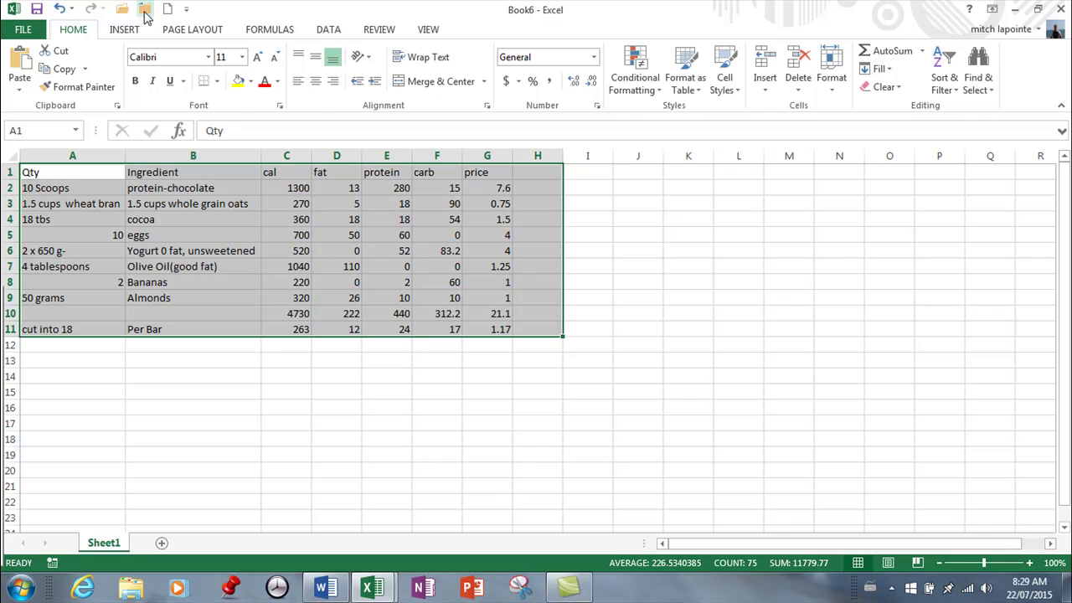
- Keep Book6 open and delete the pasted recipe data in A1:G11
left_click(147, 11)
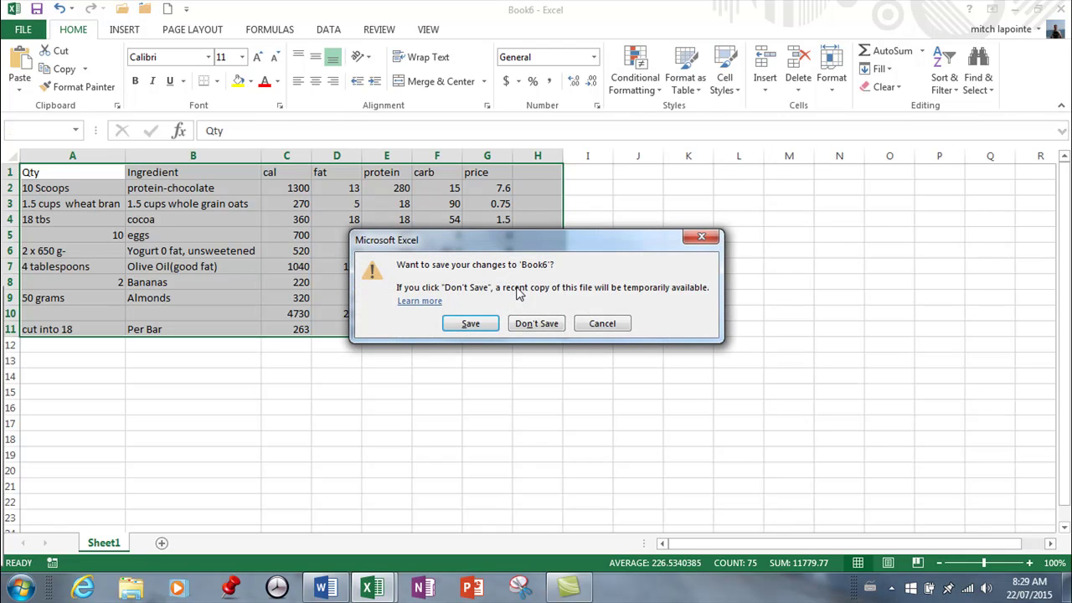
left_click(606, 324)
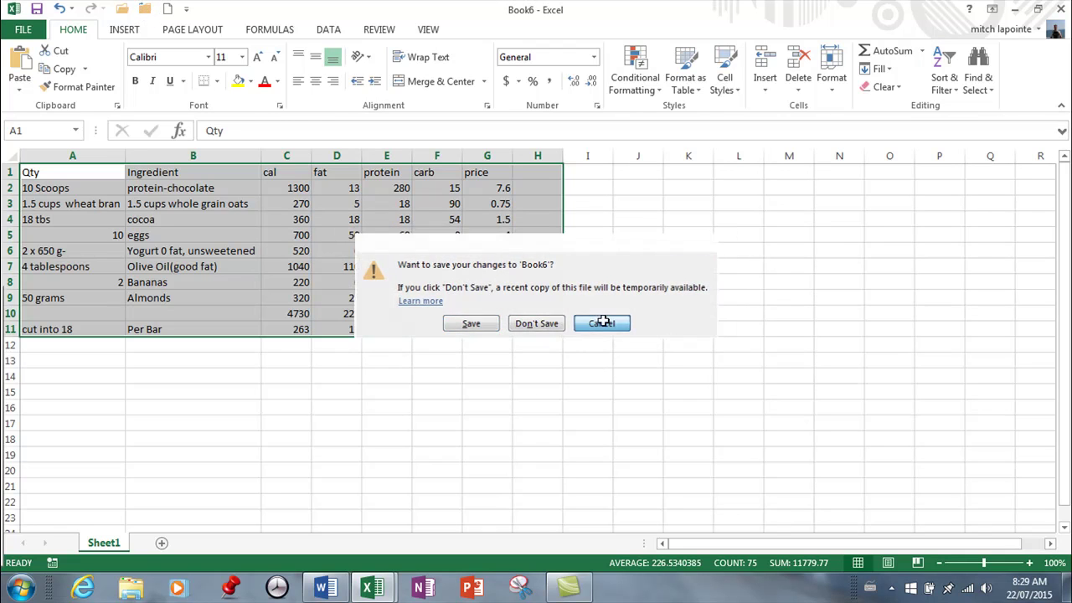
left_click(496, 330)
left_click_drag(496, 331, 5, 148)
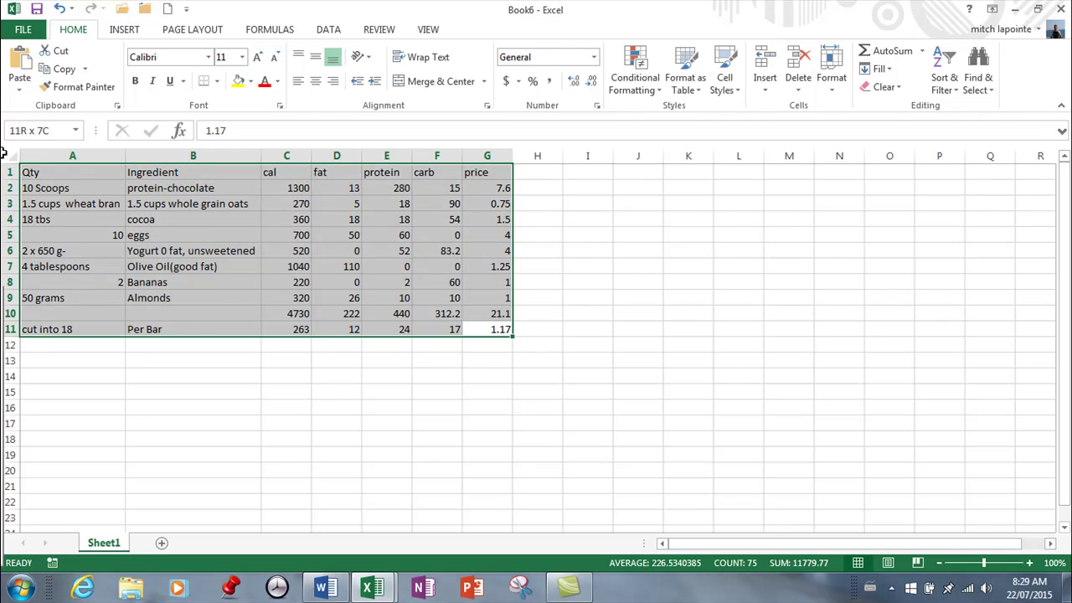
key("Delete")
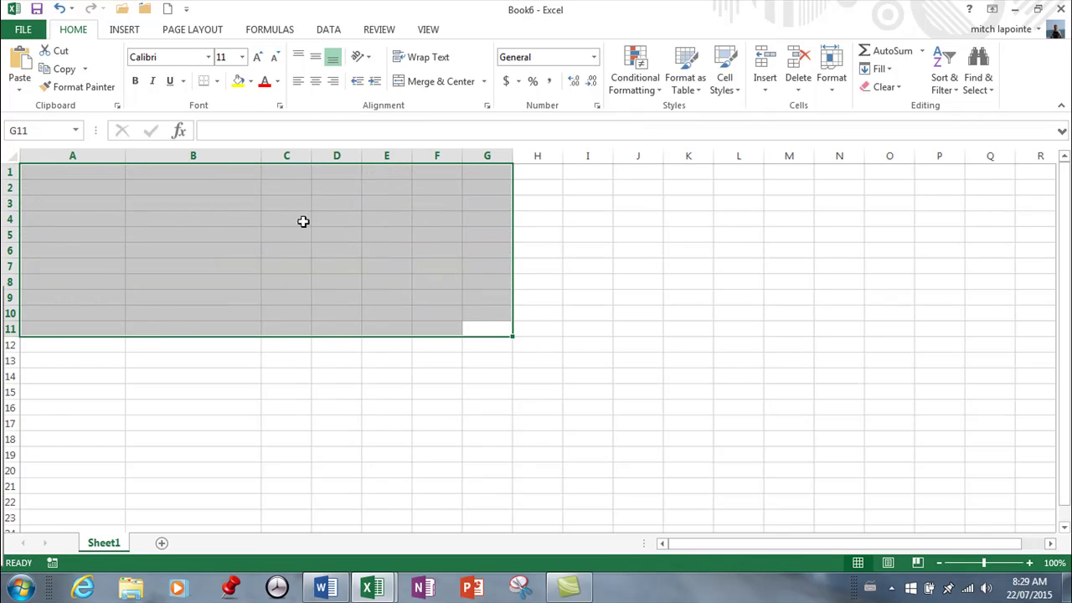
- Show the DATA tab, select cell D2, and bring the Word recipe document forward
left_click(332, 30)
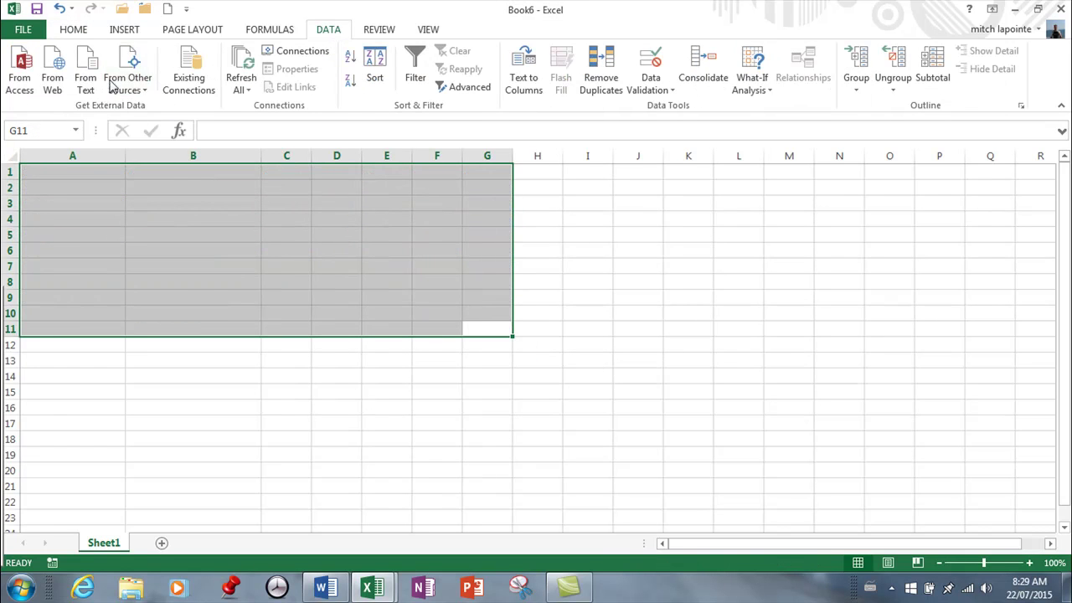
left_click(357, 193)
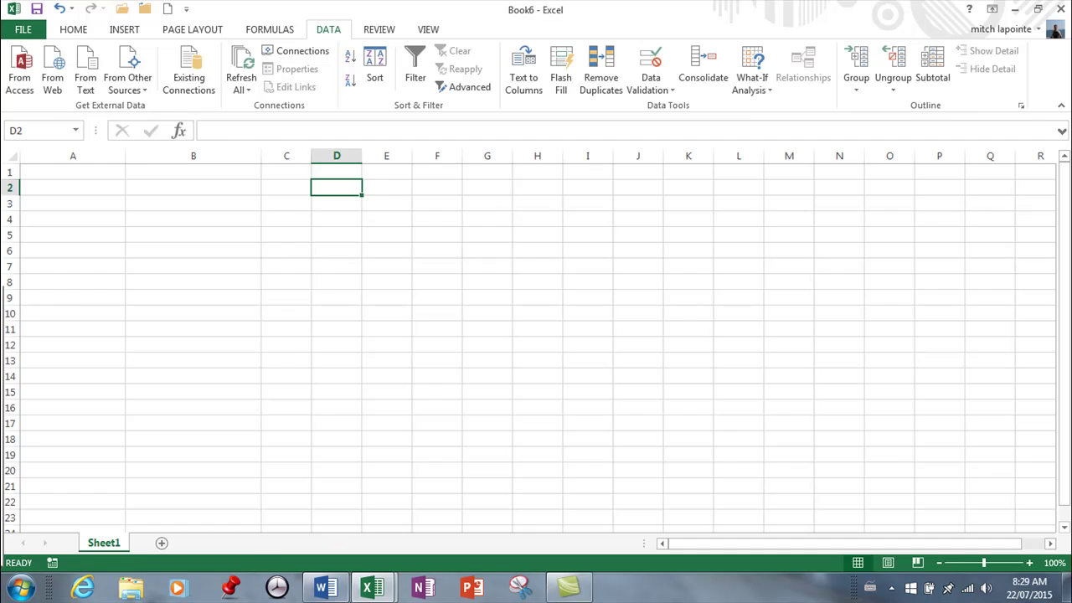
left_click(325, 589)
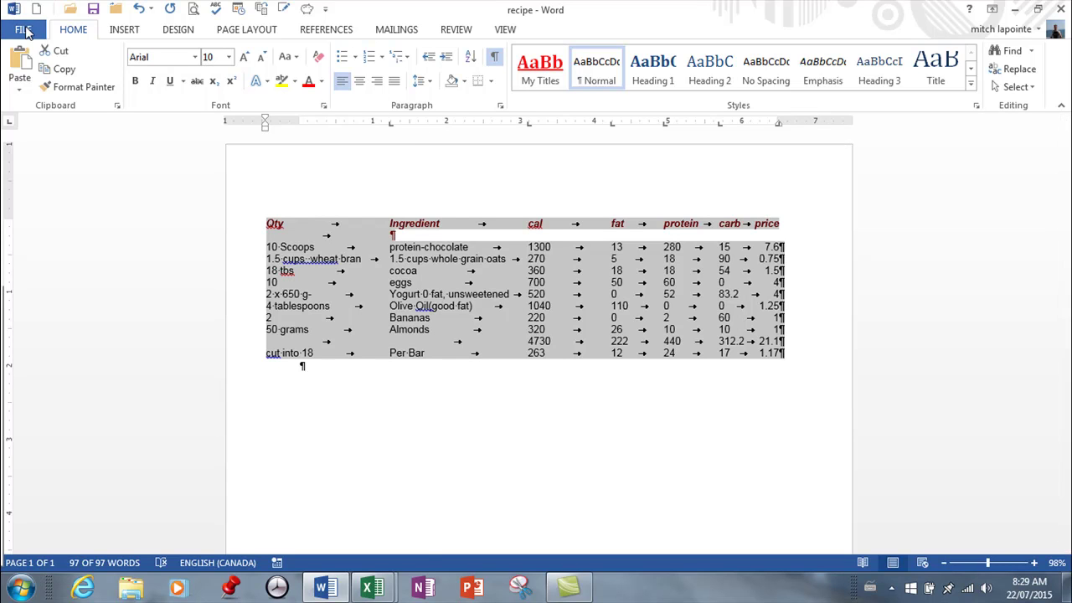
- Start a Save As of the Word recipe document into My Documents
left_click(26, 31)
left_click(55, 184)
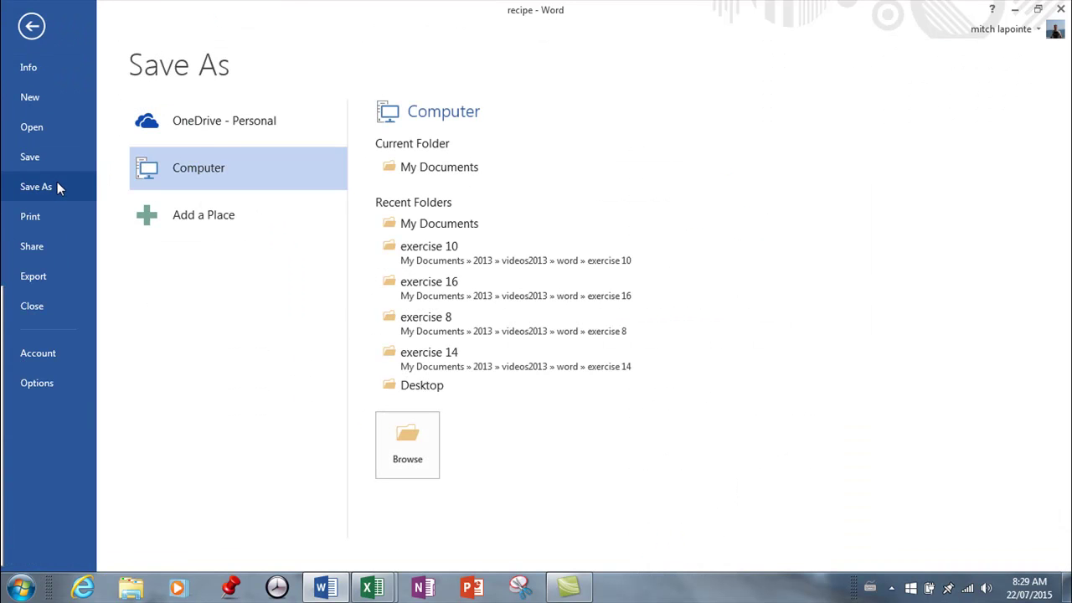
left_click(410, 171)
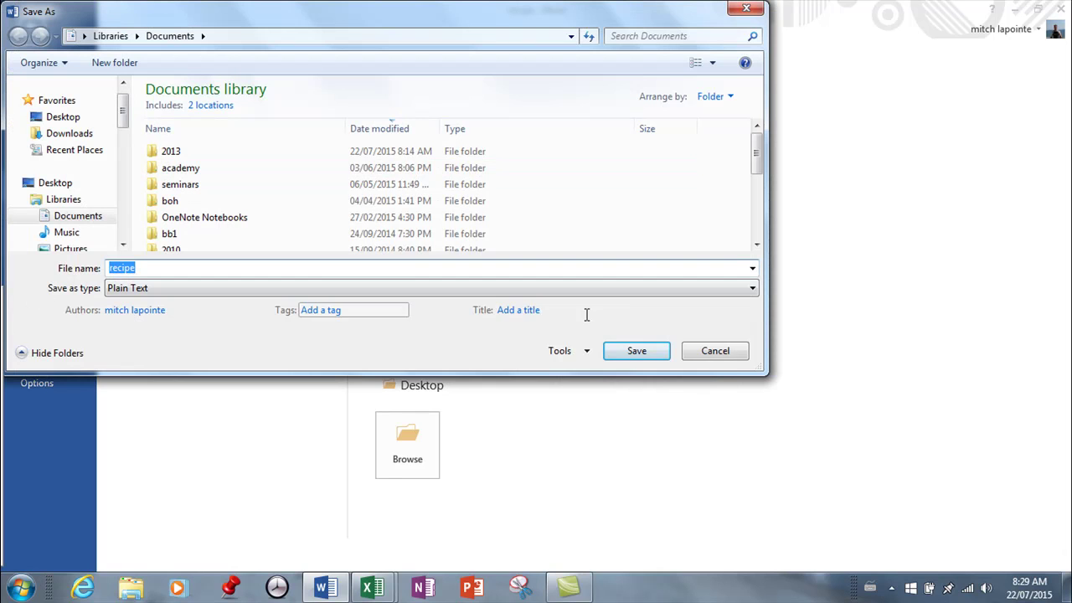
- Confirm Plain Text as the save type, cancel the save, and return to Excel's Book6
left_click(753, 289)
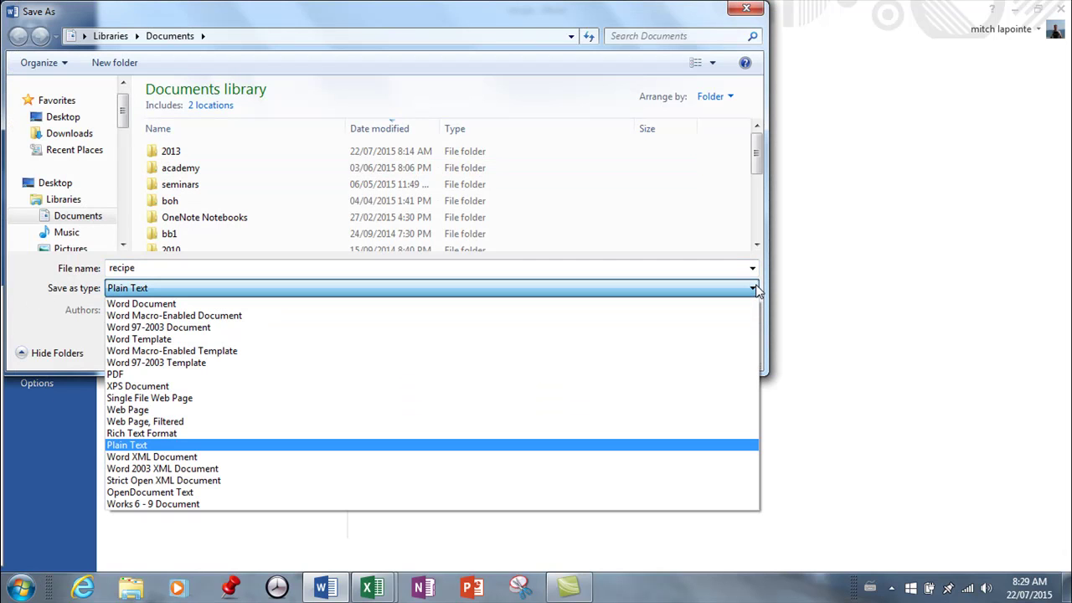
left_click(753, 288)
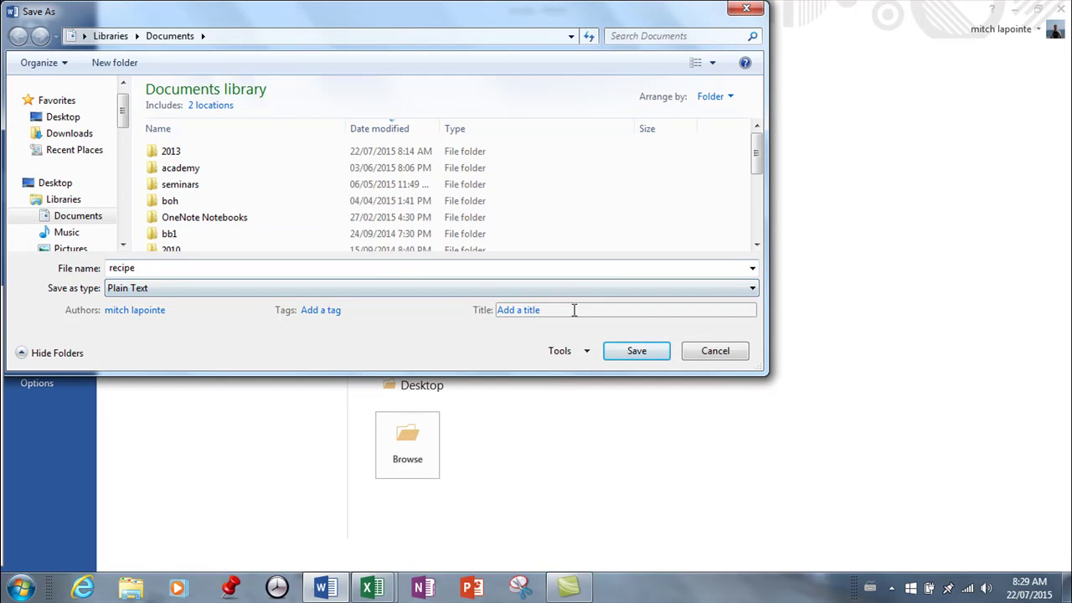
left_click(715, 352)
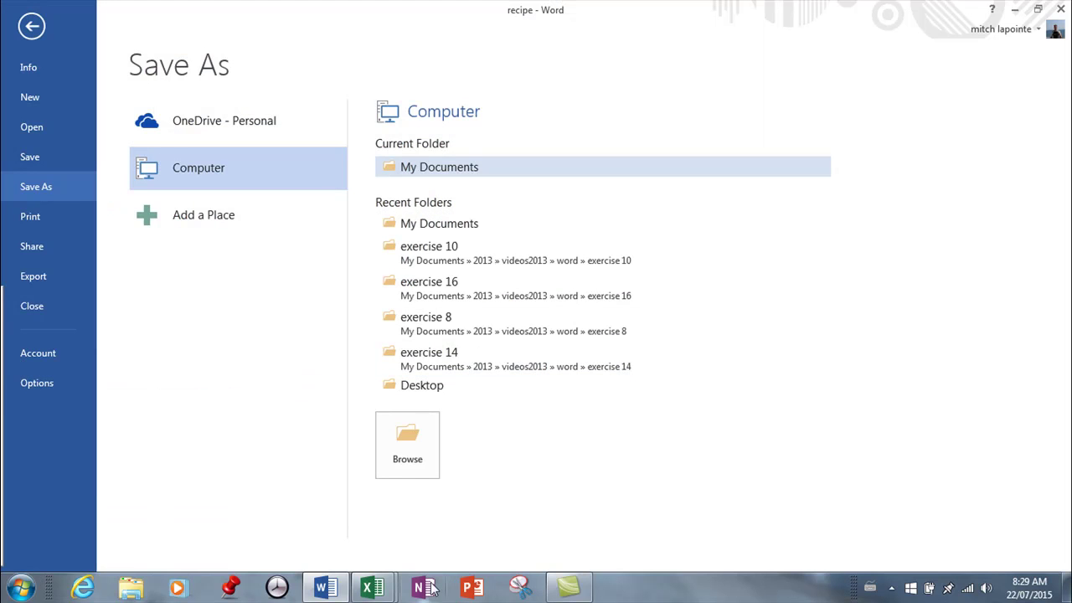
mouse_move(375, 577)
left_click(402, 502)
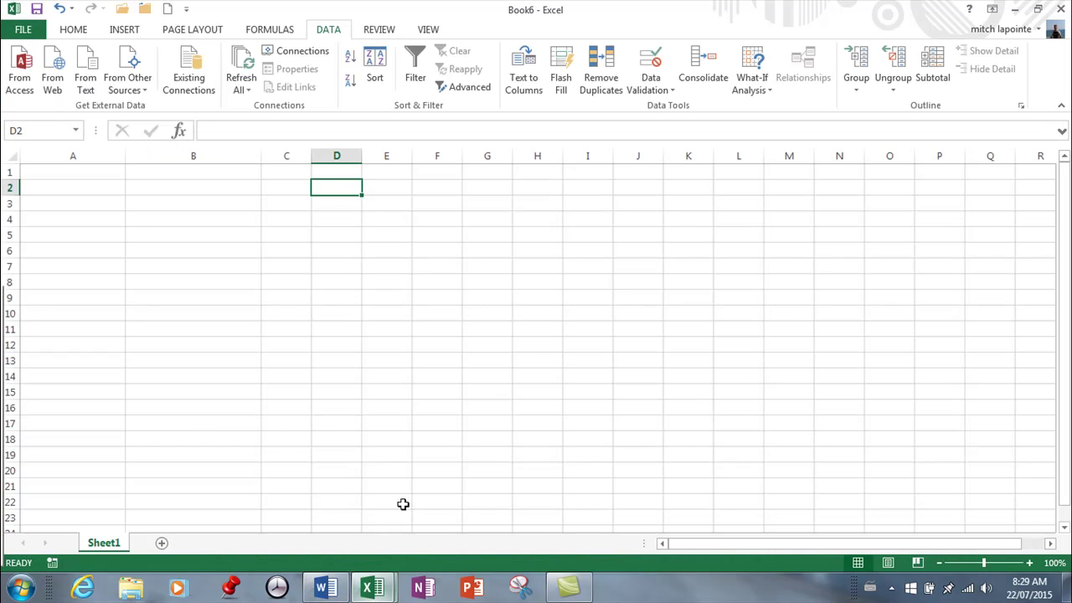
- Import the recipe.txt file using the DATA tab's From Text command
left_click(91, 67)
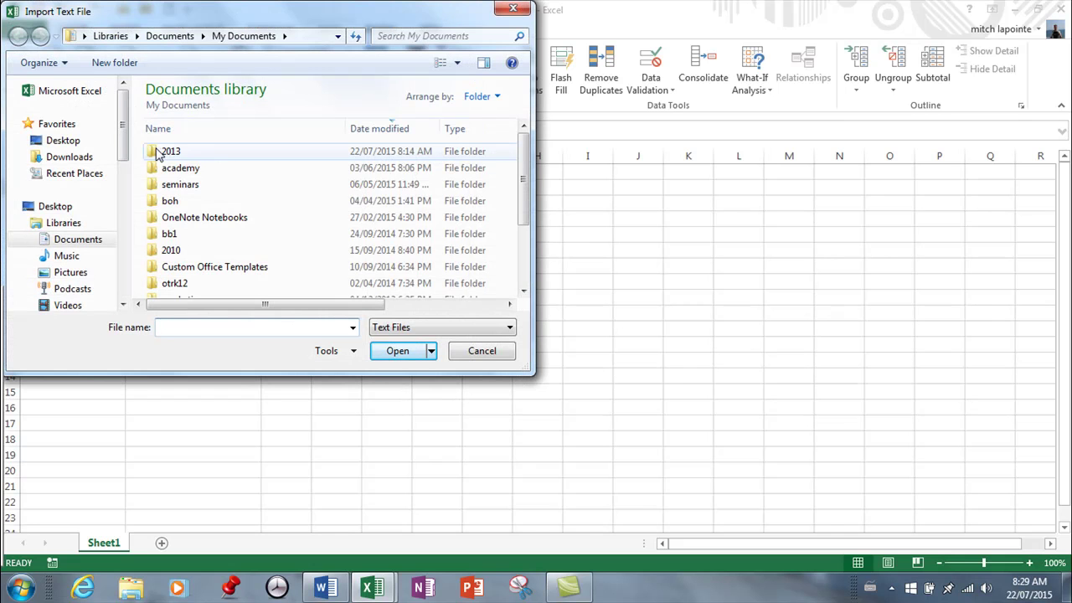
left_click_drag(526, 188, 528, 251)
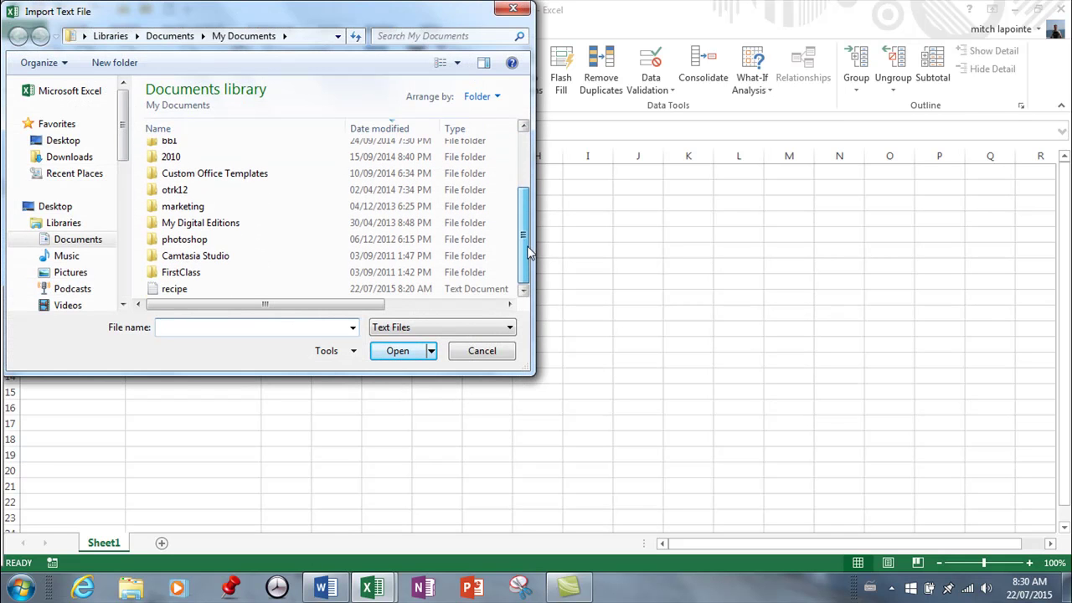
left_click(180, 289)
left_click(399, 352)
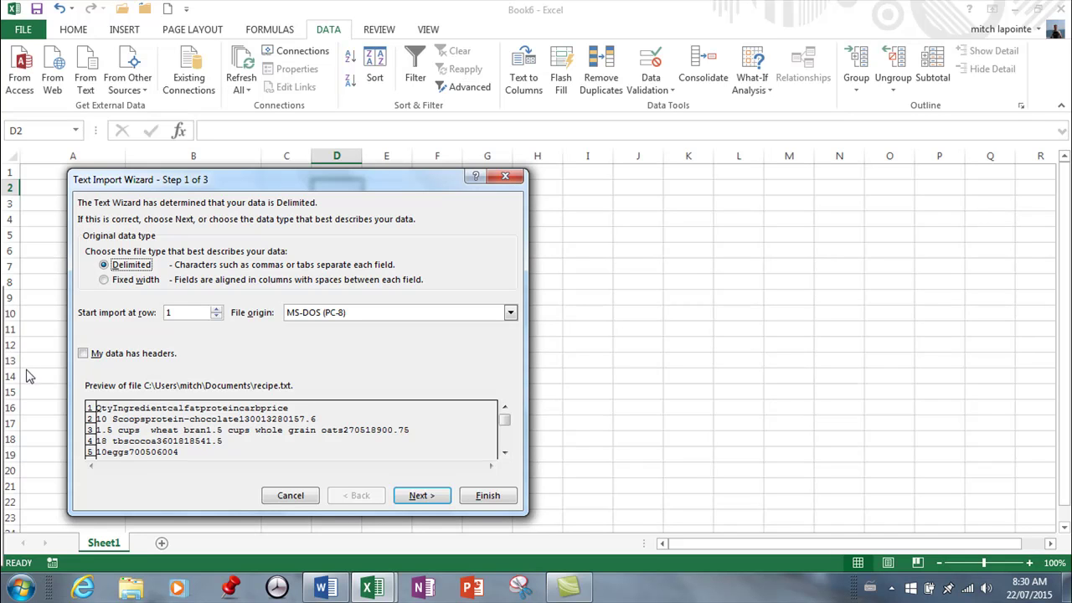
- Mark the first row as headers, keep Tab delimiters, finish, and target cell Sheet1!$A$1
left_click(90, 355)
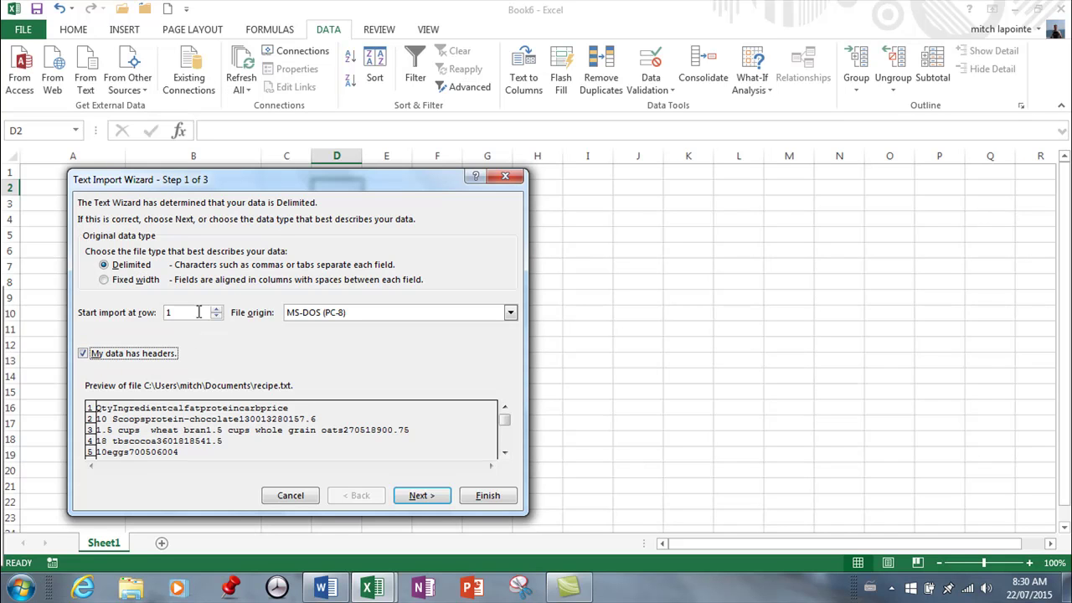
left_click(420, 496)
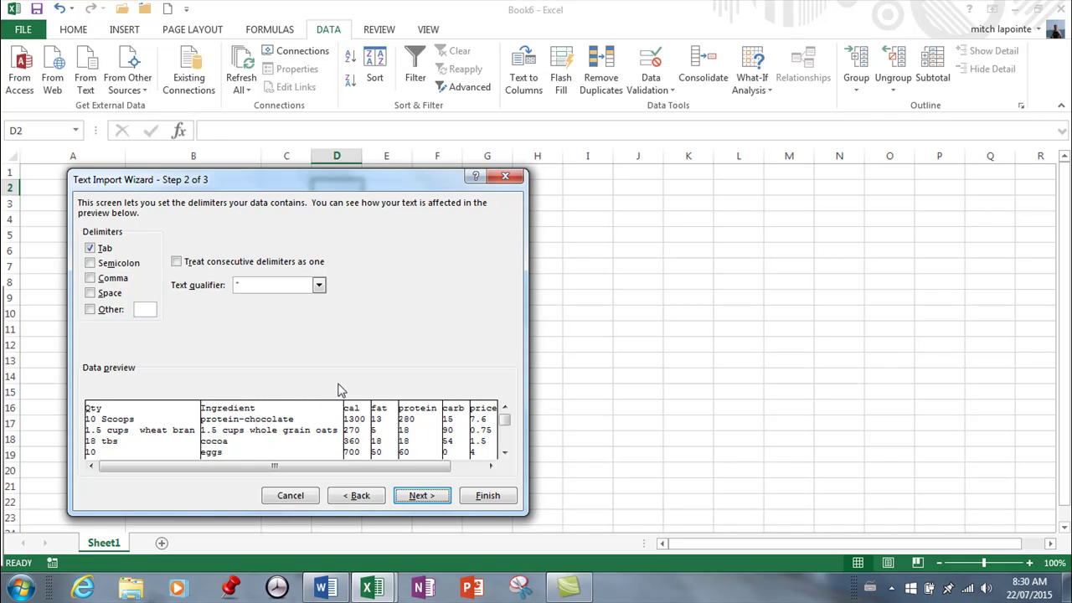
left_click(435, 498)
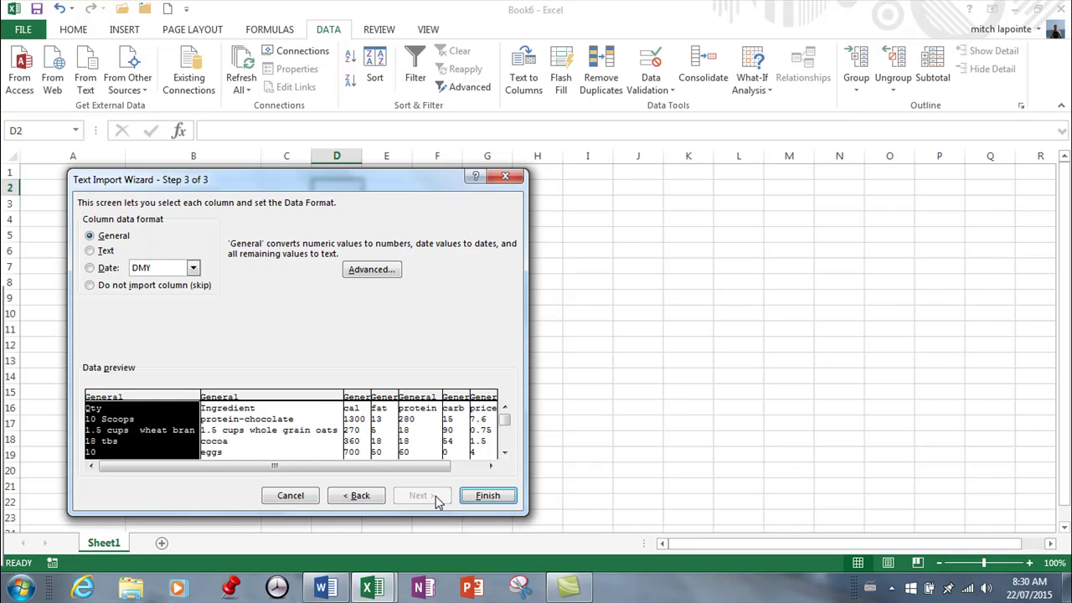
left_click(488, 496)
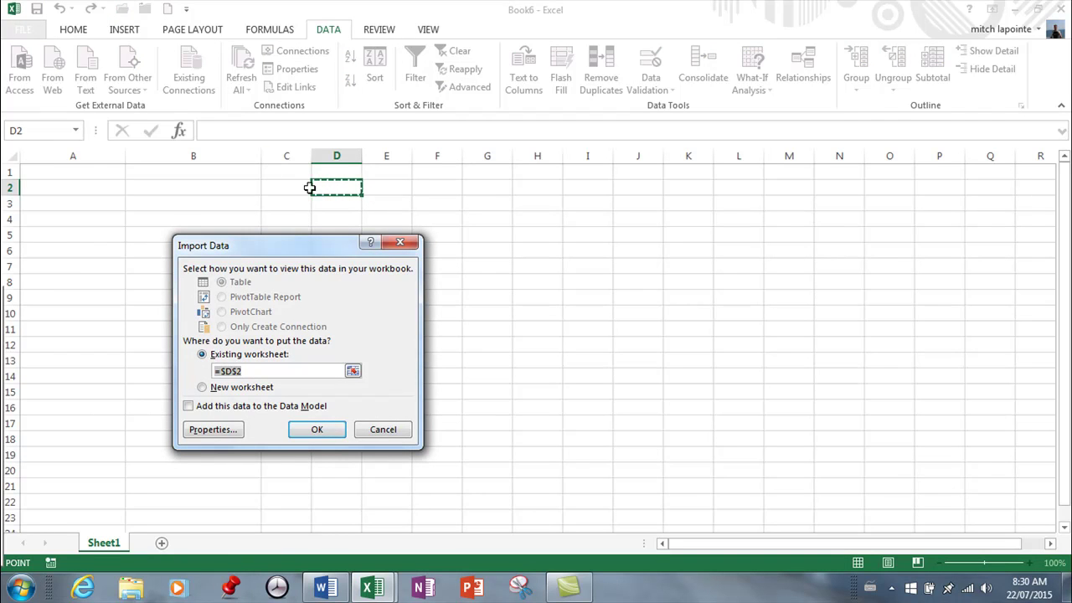
left_click(46, 170)
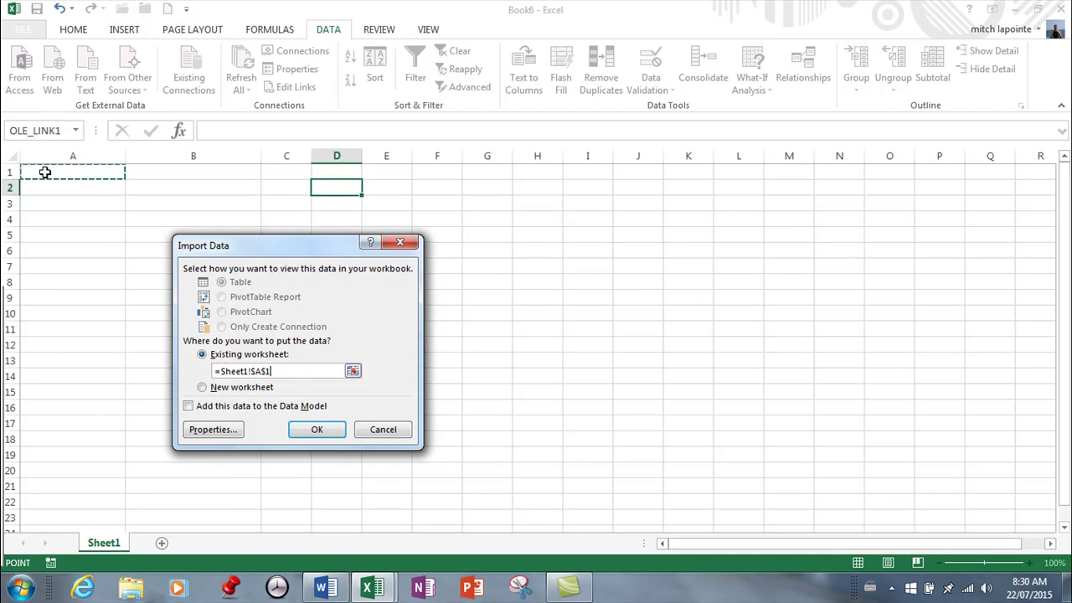
- Confirm the import so the recipe data lands at Sheet1!$A$1
left_click(330, 431)
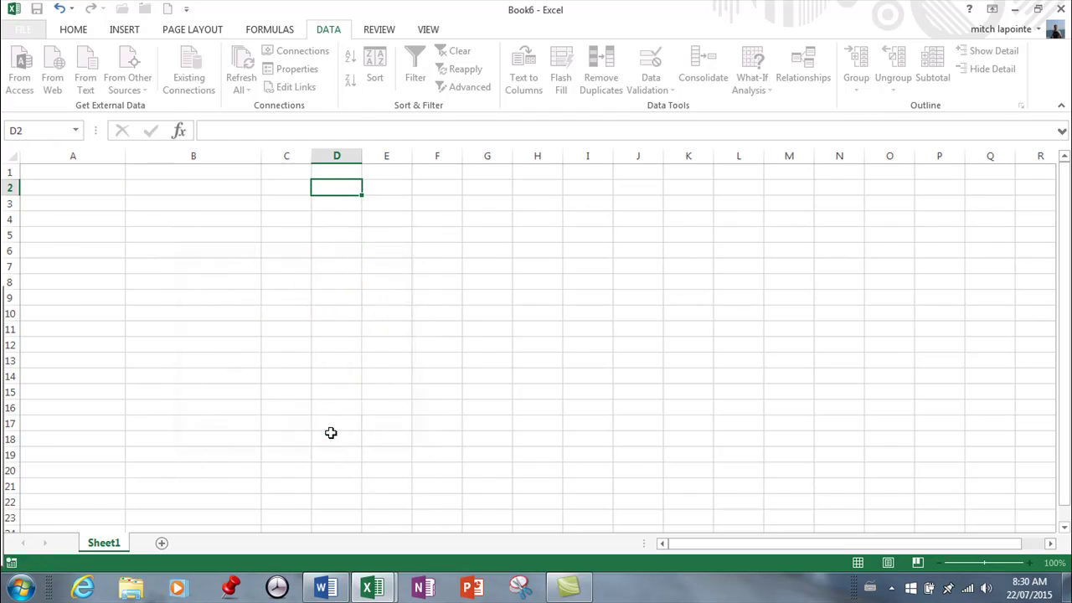